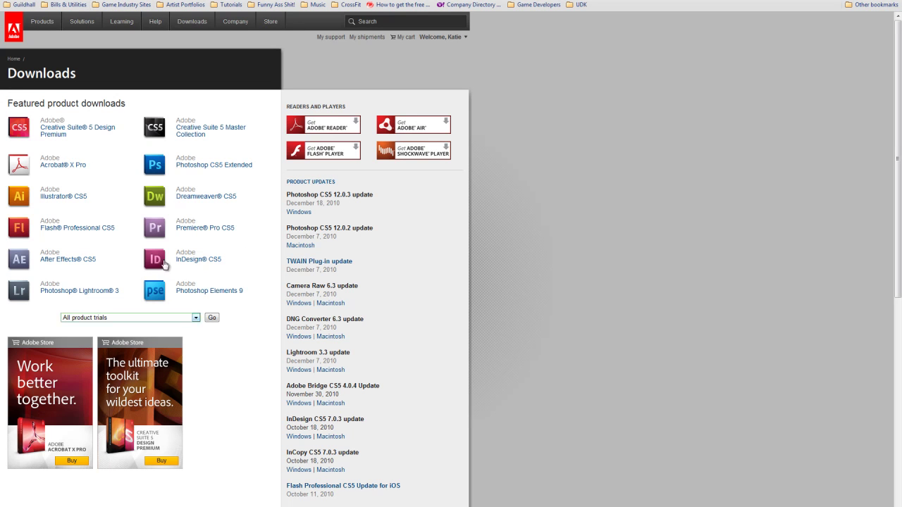
pyautogui.moveTo(55, 182)
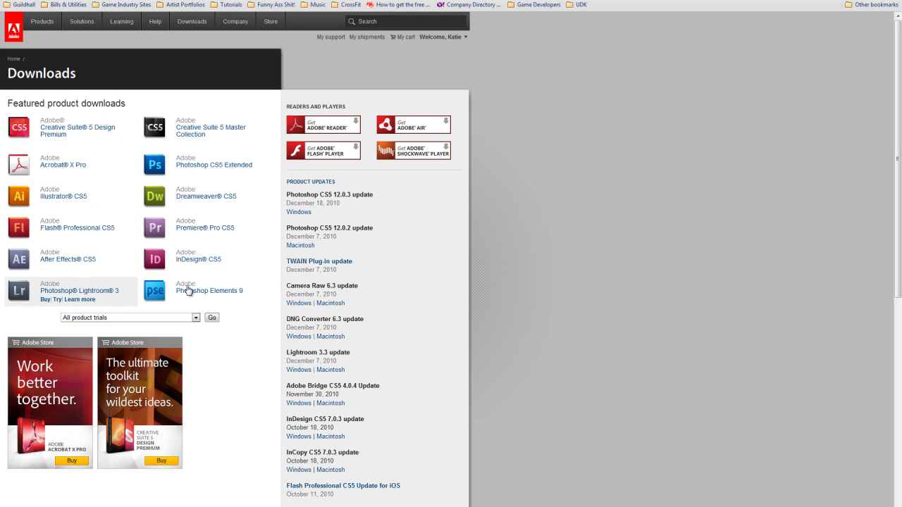
pyautogui.moveTo(129, 252)
pyautogui.moveTo(65, 221)
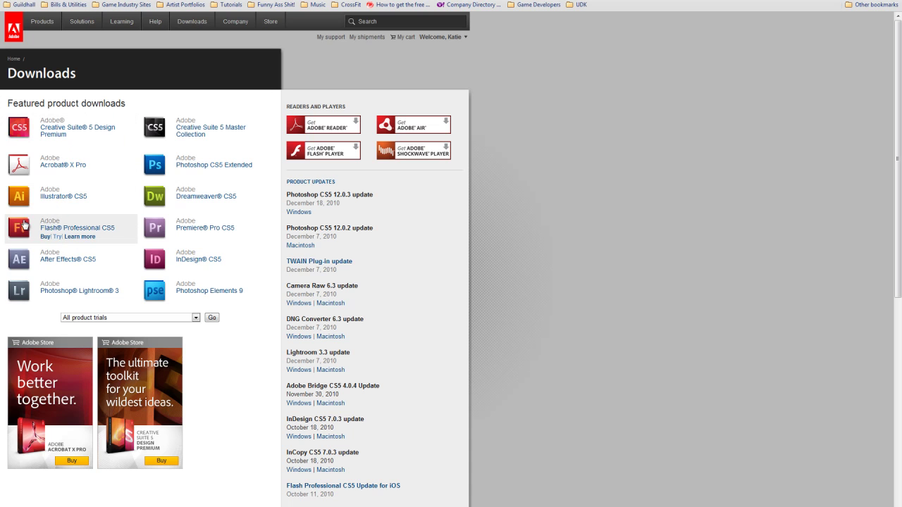
pyautogui.moveTo(144, 235)
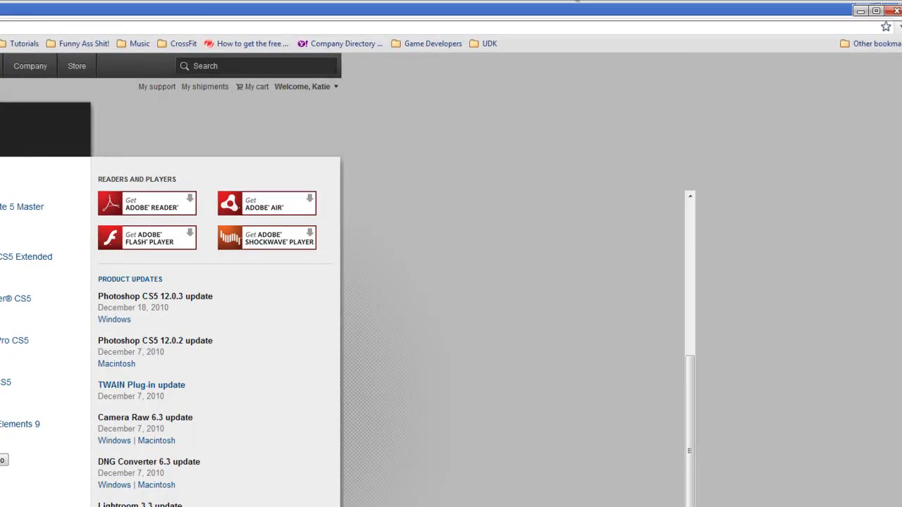
# - Switch from the browser to Flash Professional CS5 and open the Adobe Extension Manager
pyautogui.click(862, 5)
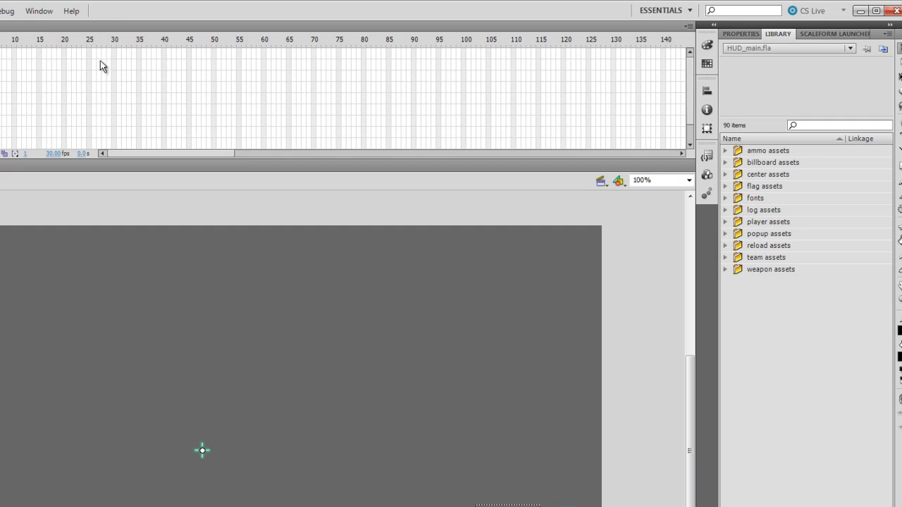
pyautogui.click(41, 12)
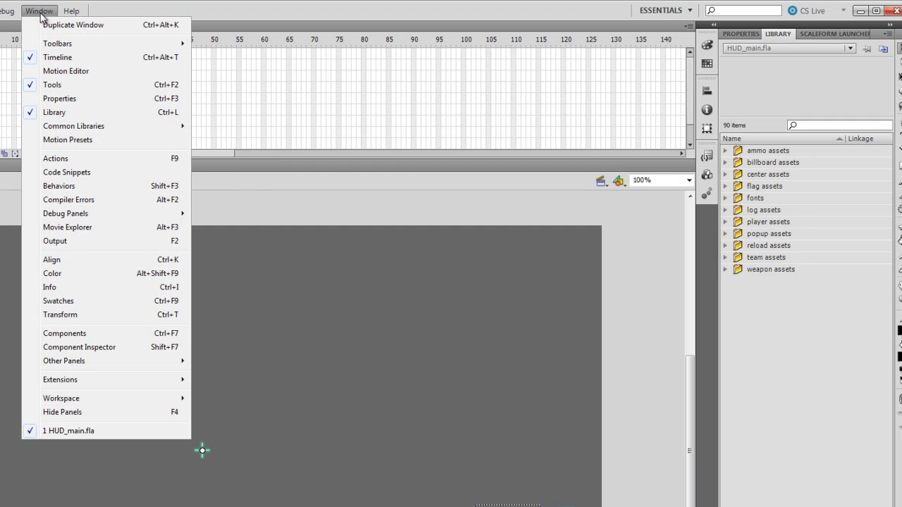
pyautogui.moveTo(71, 12)
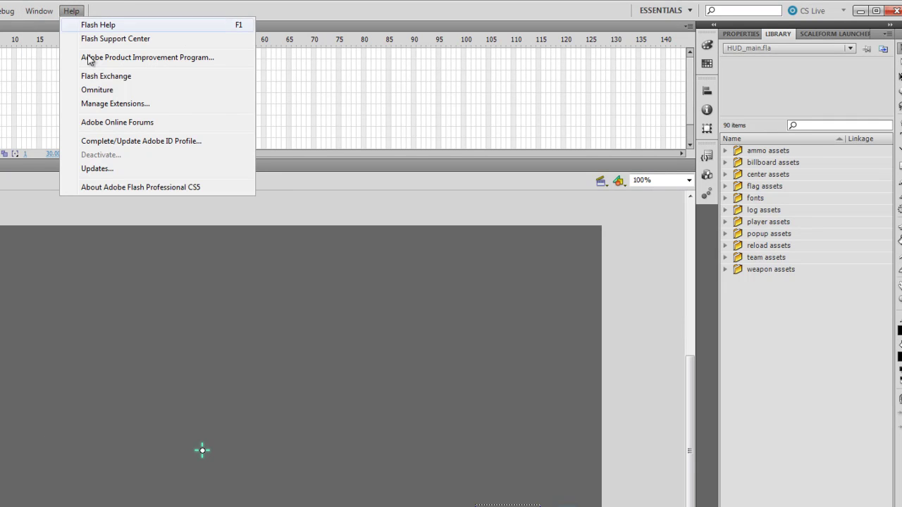
pyautogui.click(103, 105)
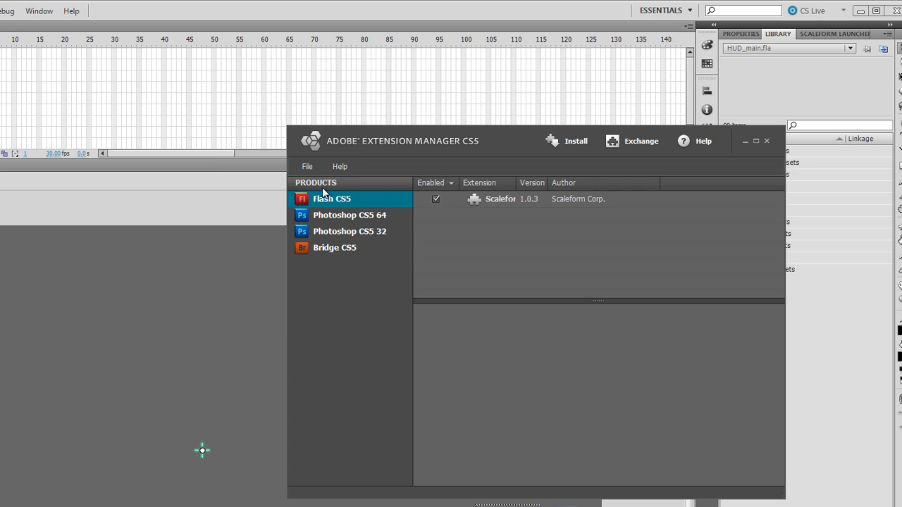
# - Choose Scaleform CLIK.mxp from C:\UDK\UDK-2011-01\Binaries\GFx\CLIK Tools as the extension to install
pyautogui.click(558, 143)
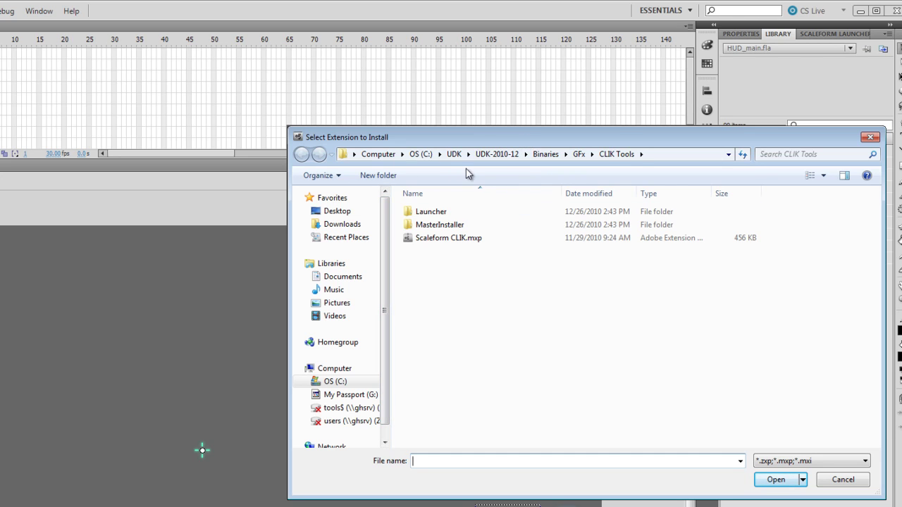
pyautogui.click(454, 155)
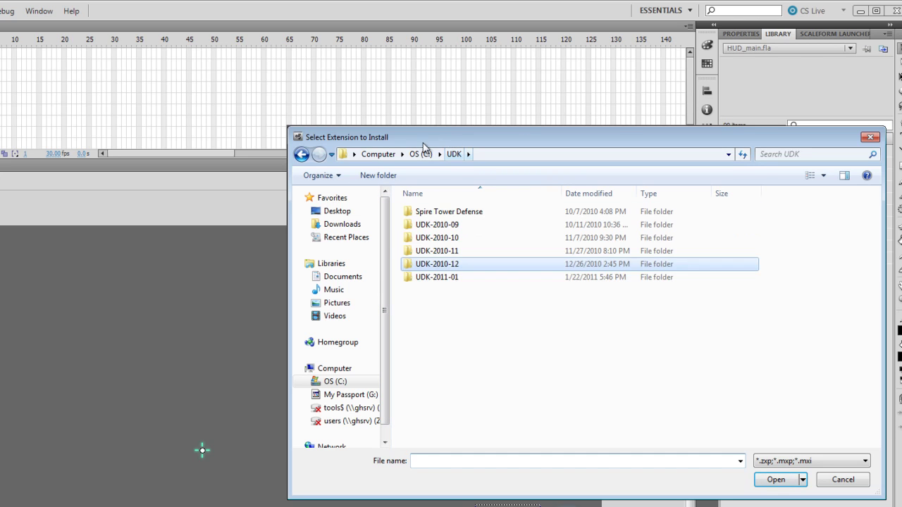
pyautogui.doubleClick(441, 277)
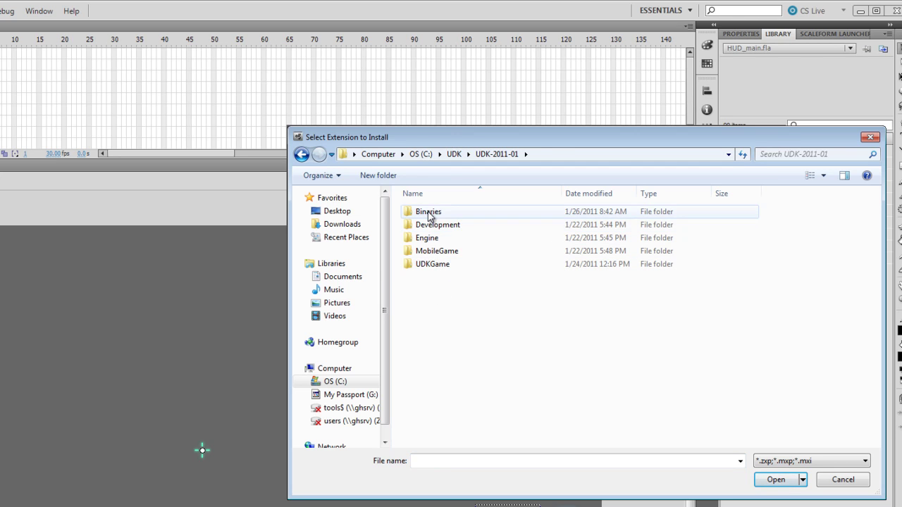
pyautogui.doubleClick(428, 211)
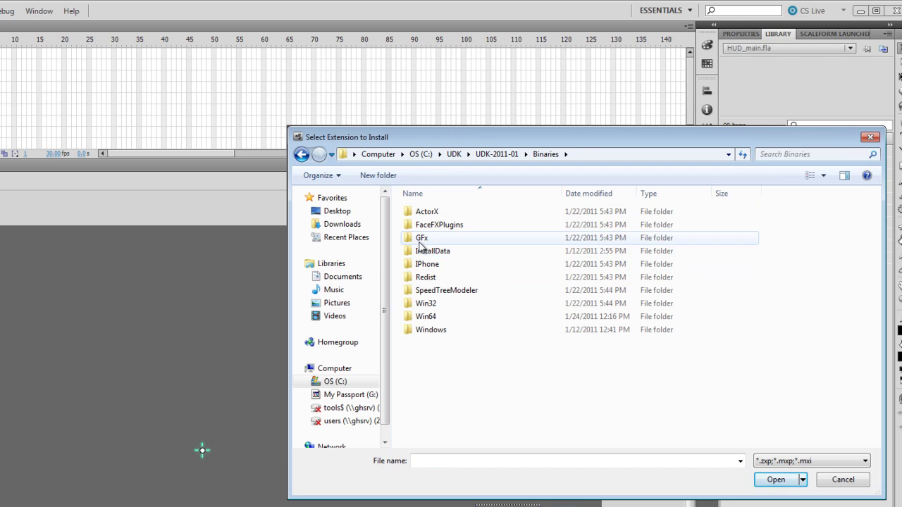
pyautogui.doubleClick(422, 238)
pyautogui.doubleClick(420, 227)
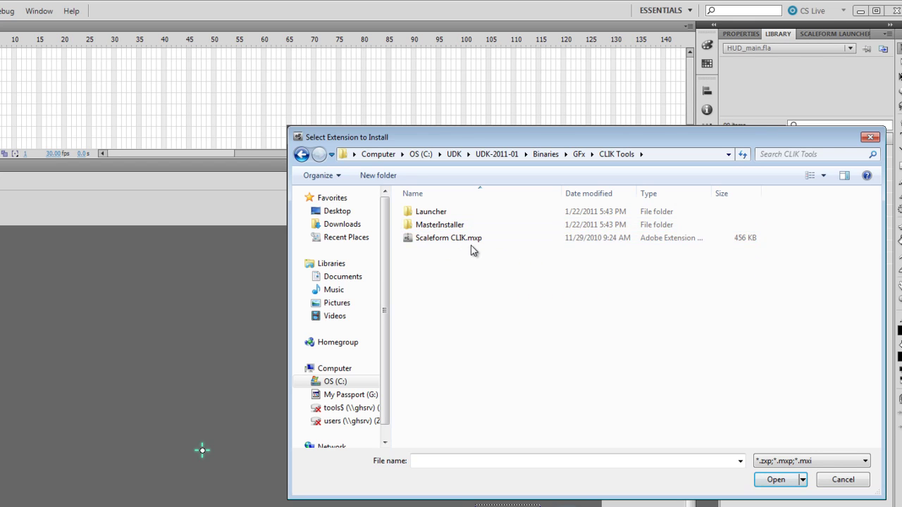
pyautogui.click(430, 239)
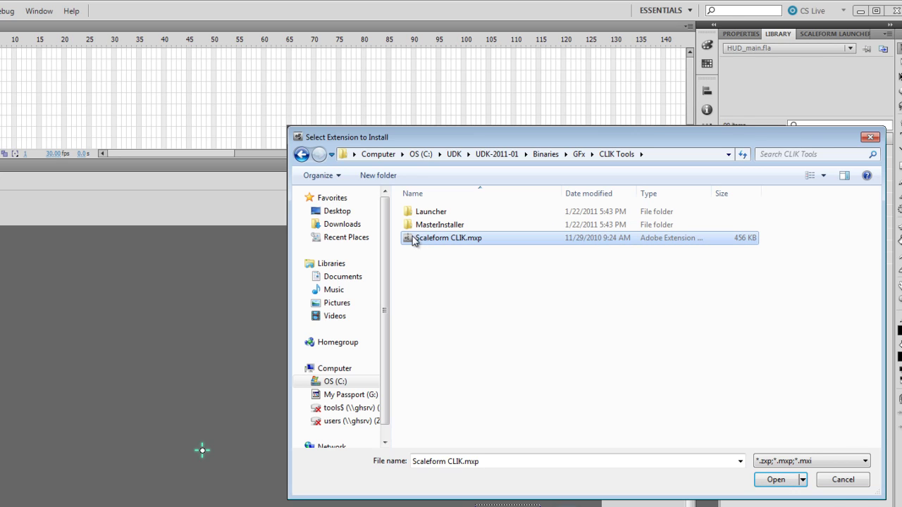
pyautogui.click(778, 484)
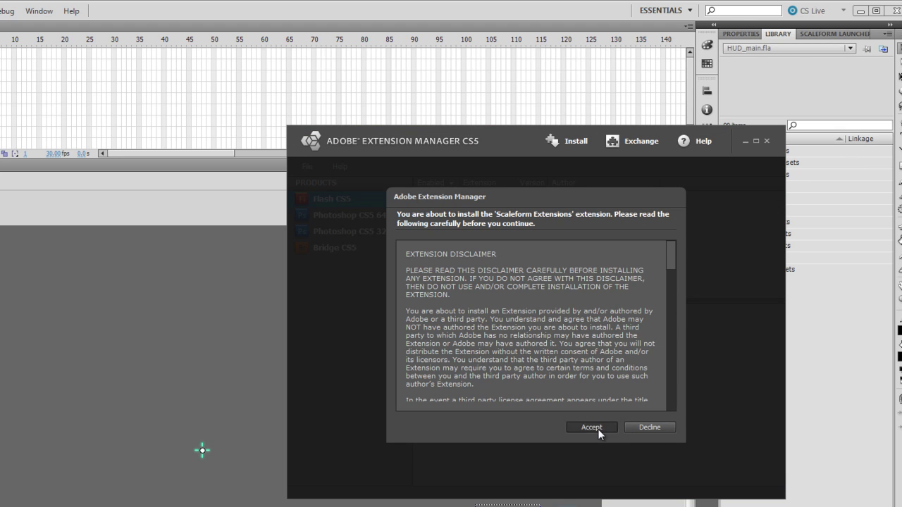
# - Accept the extension disclaimer and install the Scaleform Extensions, replacing the existing version
pyautogui.click(597, 428)
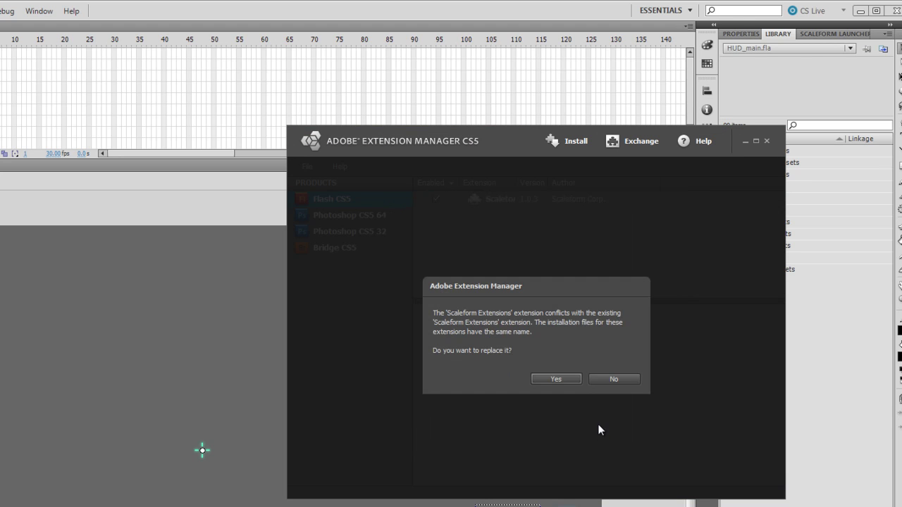
pyautogui.click(556, 378)
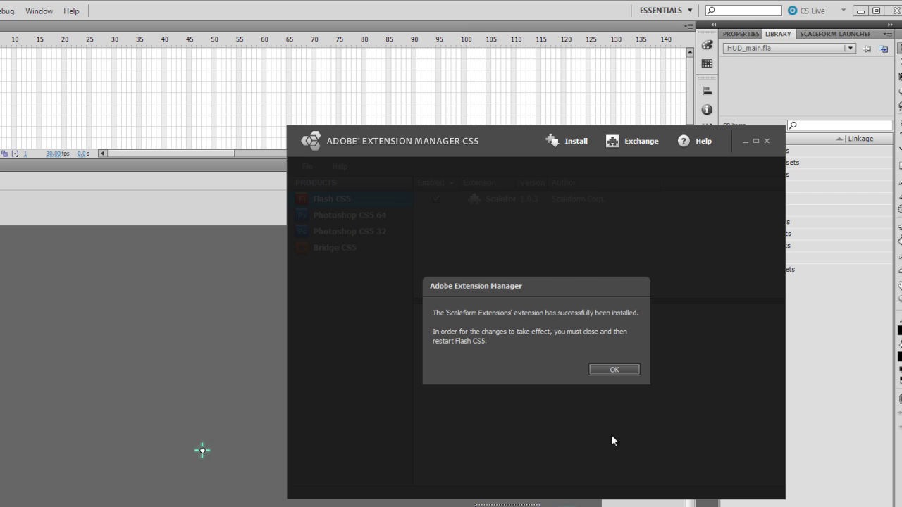
pyautogui.click(614, 370)
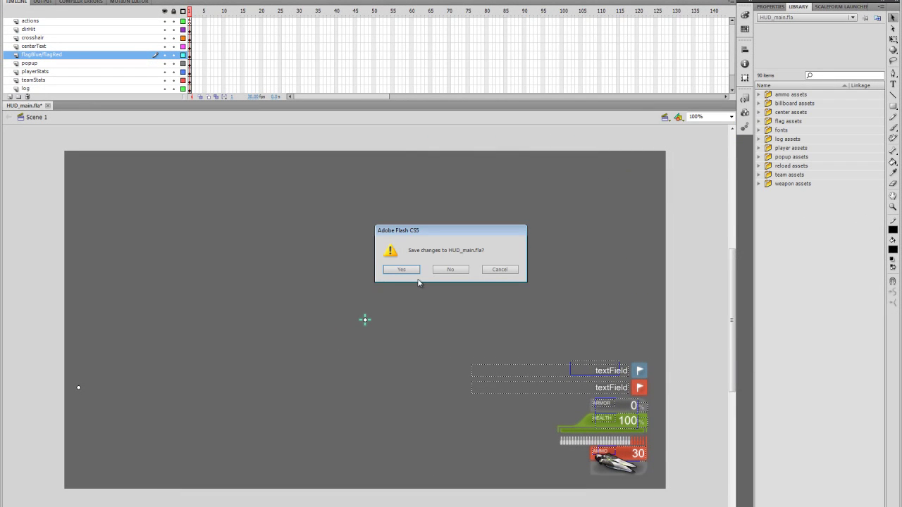
# - Restart Flash Professional CS5 without saving HUD_main.fla, reopening that file in trial mode with the system default font mapping
pyautogui.click(444, 273)
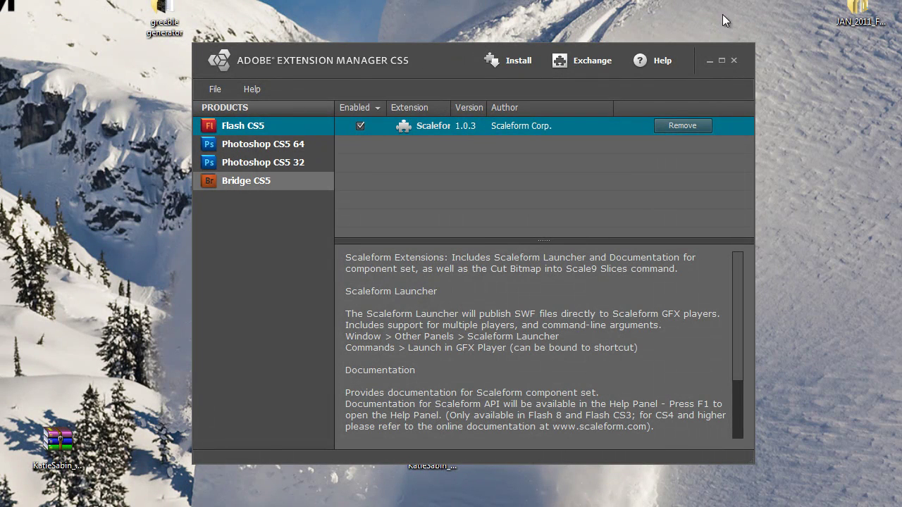
pyautogui.click(734, 60)
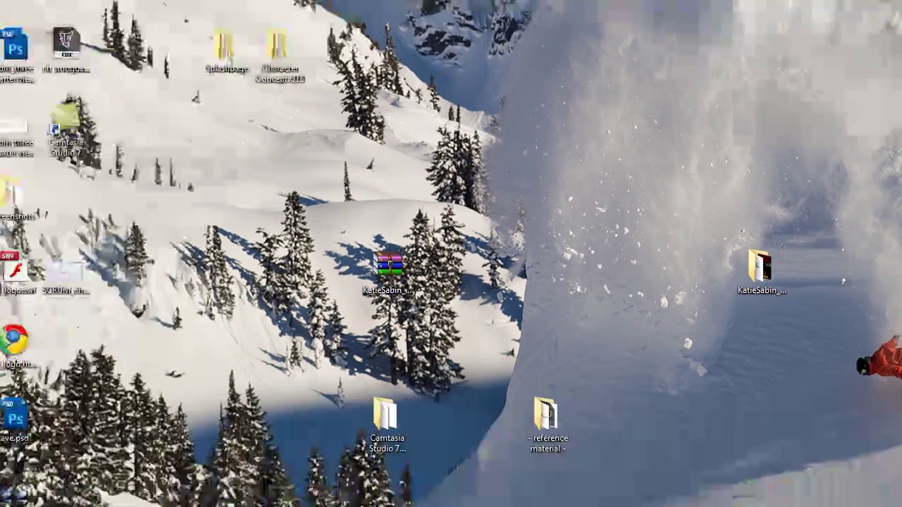
pyautogui.click(19, 493)
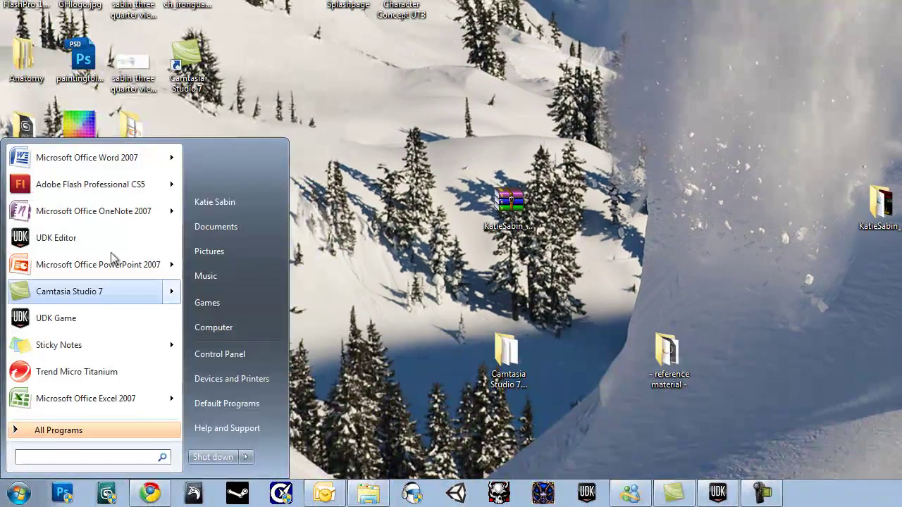
pyautogui.moveTo(137, 185)
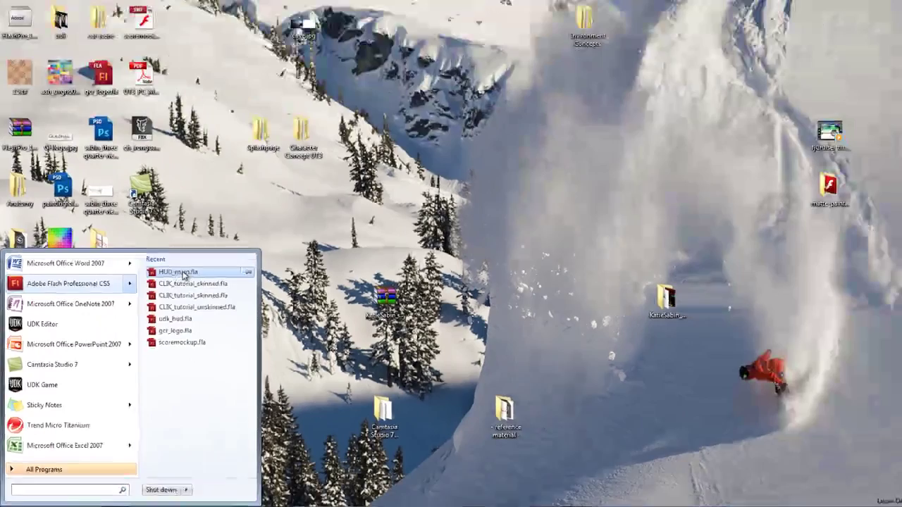
pyautogui.click(224, 170)
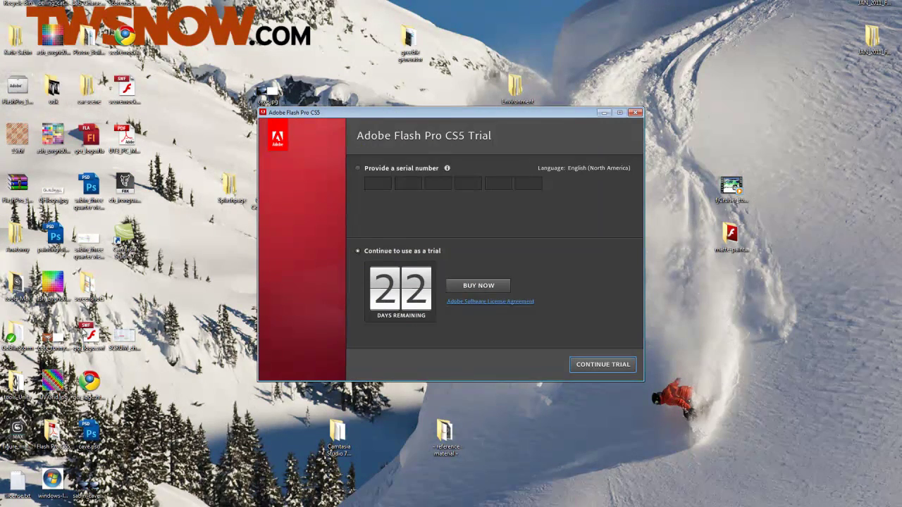
pyautogui.click(612, 366)
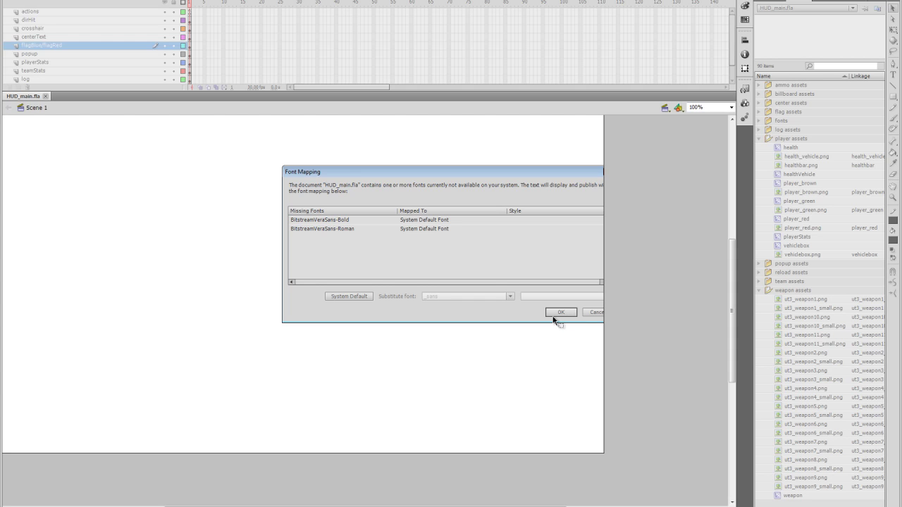
pyautogui.click(557, 312)
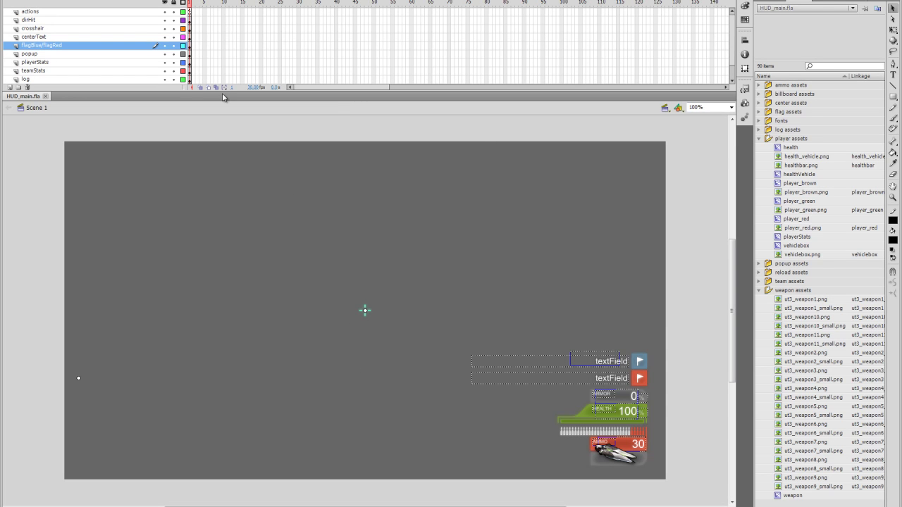
# - Check the Scaleform extension entry for Flash CS5 in the Extension Manager, and close the manager
pyautogui.click(240, 0)
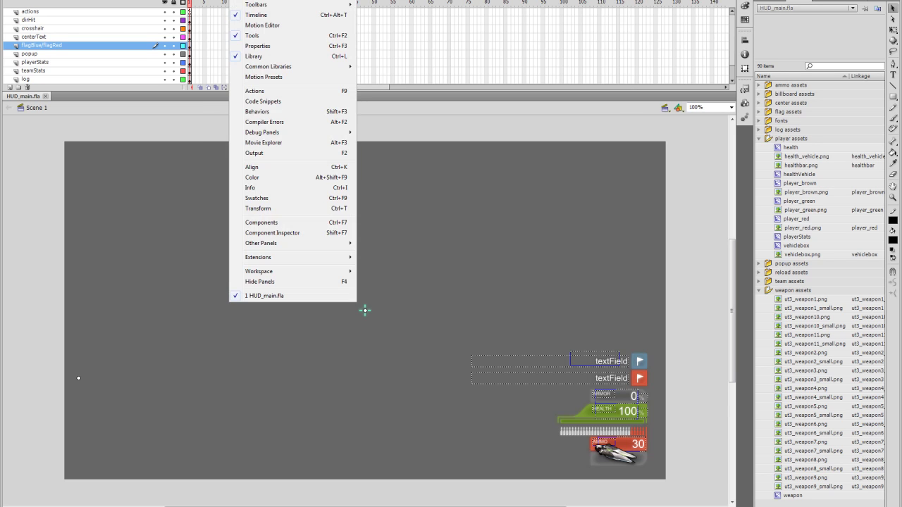
pyautogui.moveTo(272, 0)
pyautogui.click(295, 54)
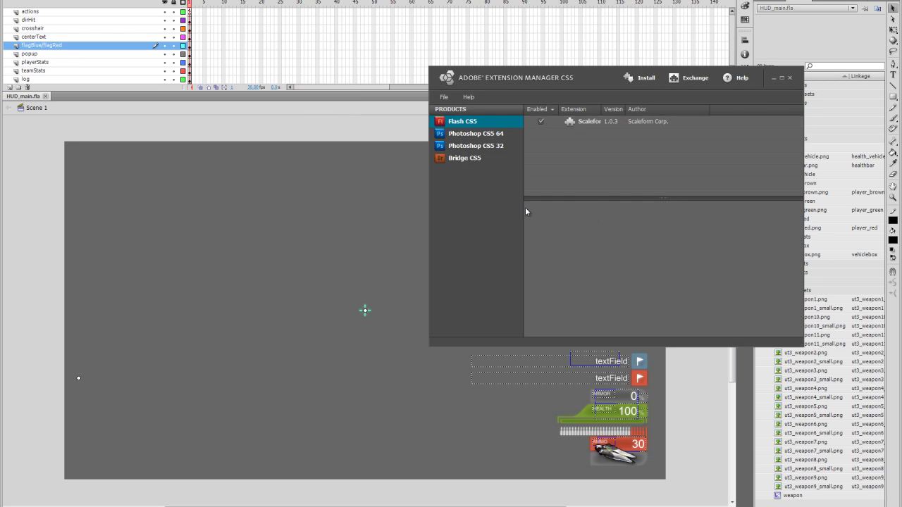
pyautogui.click(789, 77)
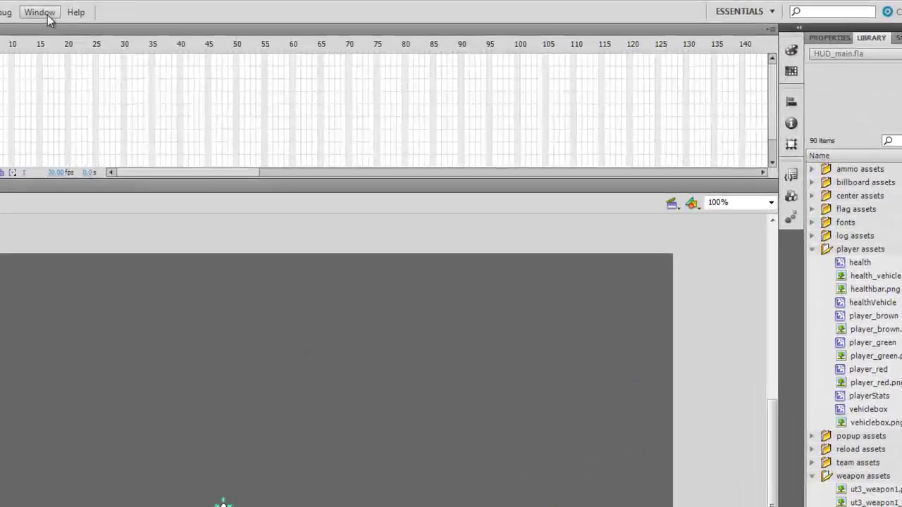
# - Show the Scaleform Launcher panel, undock it and place it floating over the stage
pyautogui.click(39, 12)
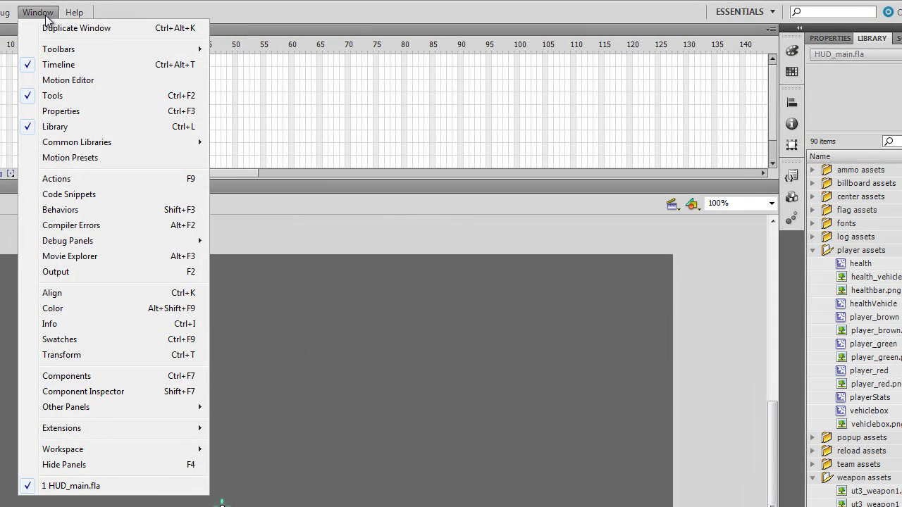
pyautogui.moveTo(70, 407)
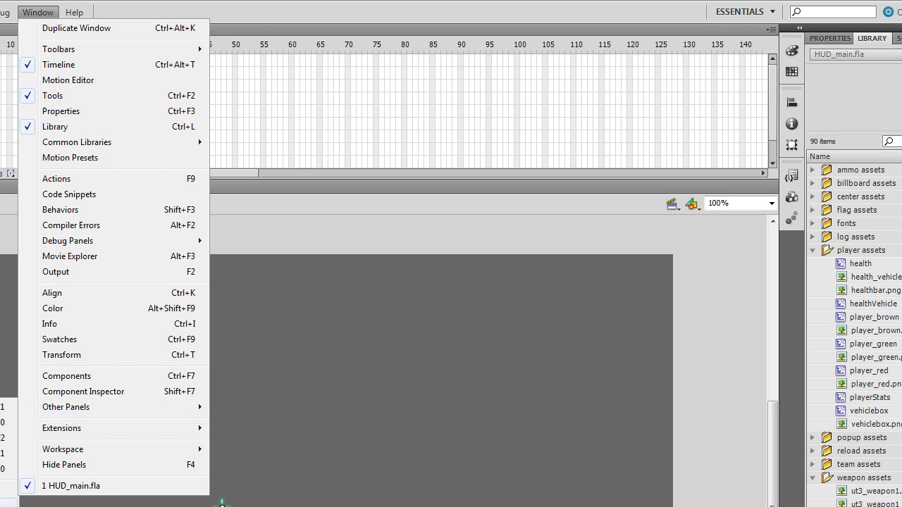
pyautogui.click(2, 438)
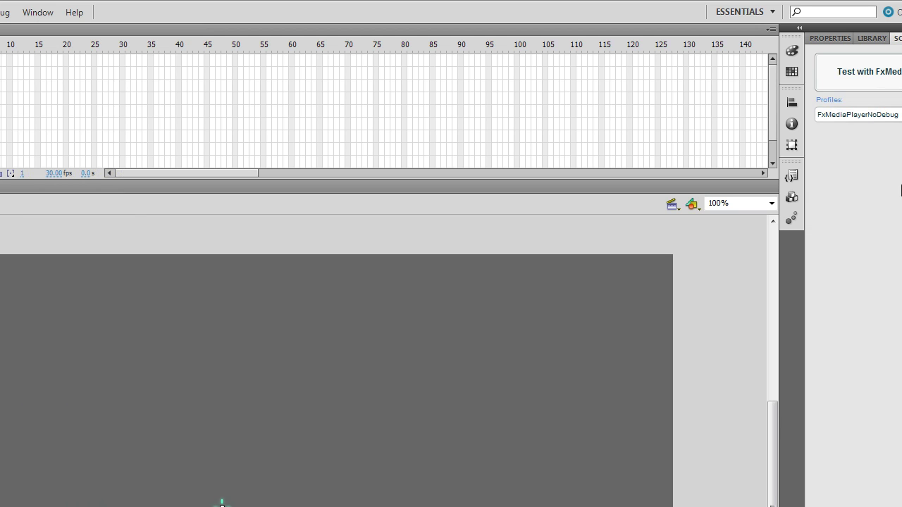
pyautogui.moveTo(895, 38); pyautogui.dragTo(191, 191)
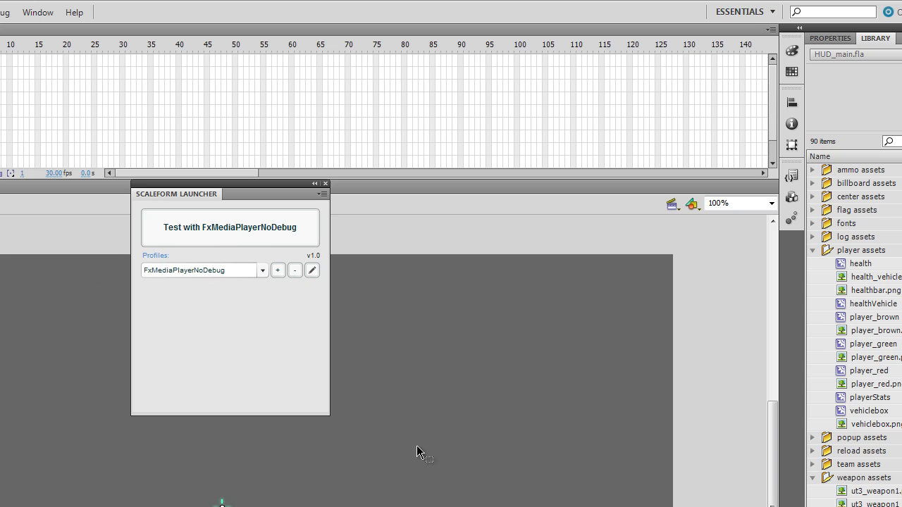
pyautogui.moveTo(238, 185); pyautogui.dragTo(119, 255)
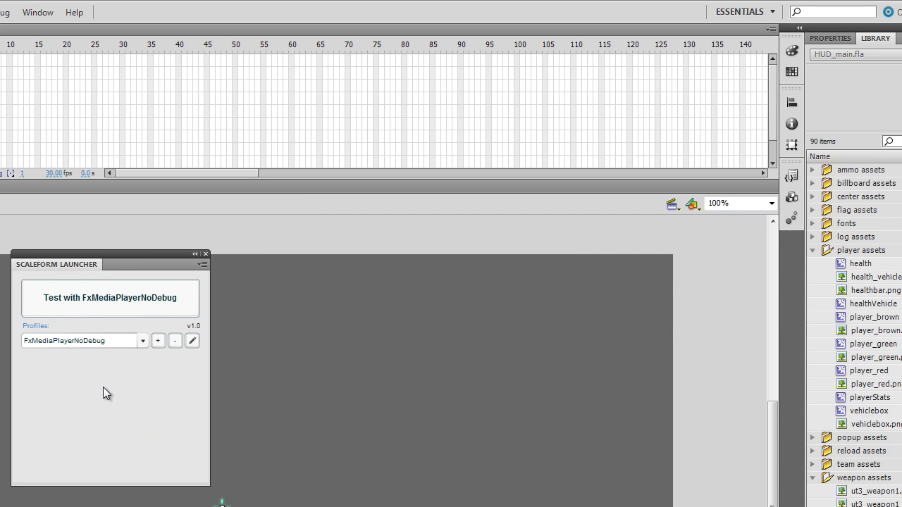
# - Draft a new Scaleform Launcher profile, browse C:\UDK\UDK-2011-01\Binaries\GFx for its player executable, and discard the profile
pyautogui.click(159, 343)
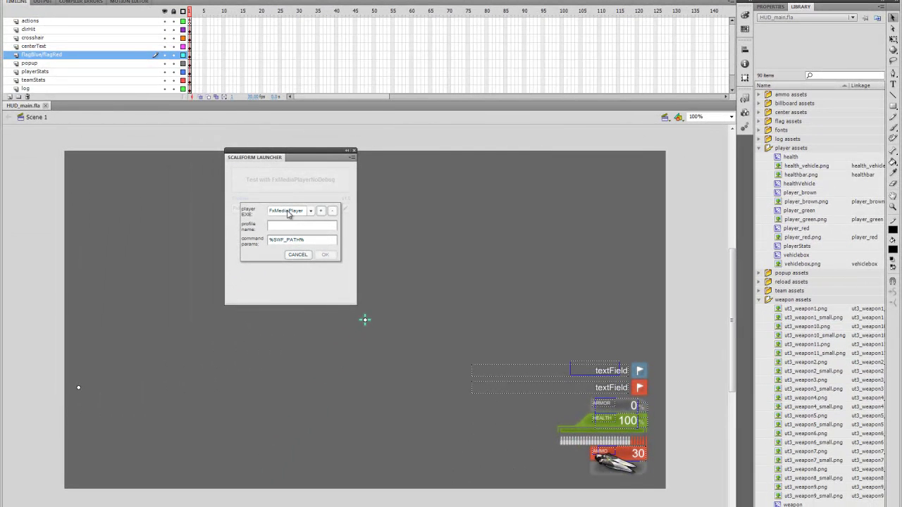
pyautogui.click(312, 213)
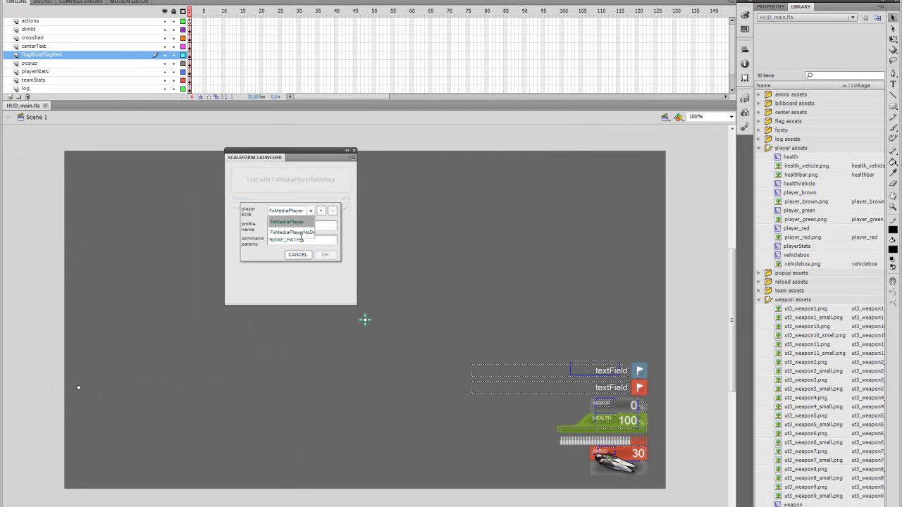
pyautogui.click(350, 231)
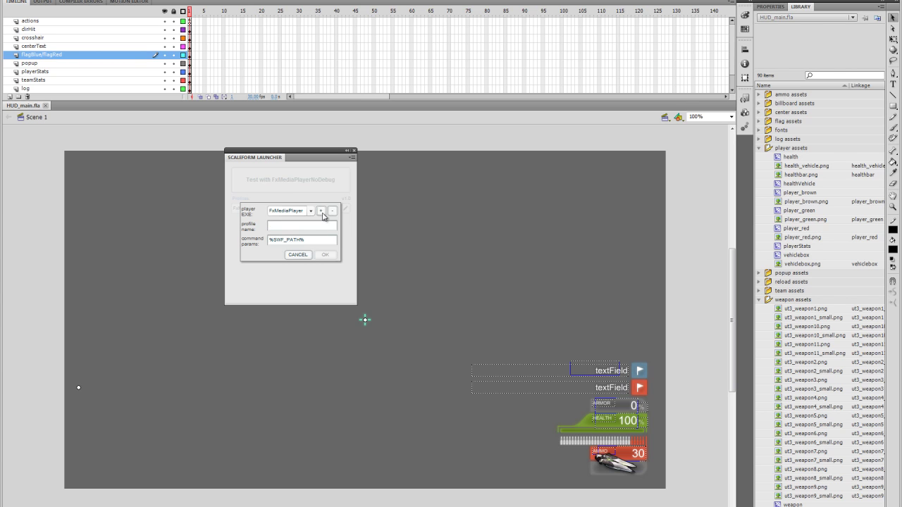
pyautogui.click(321, 211)
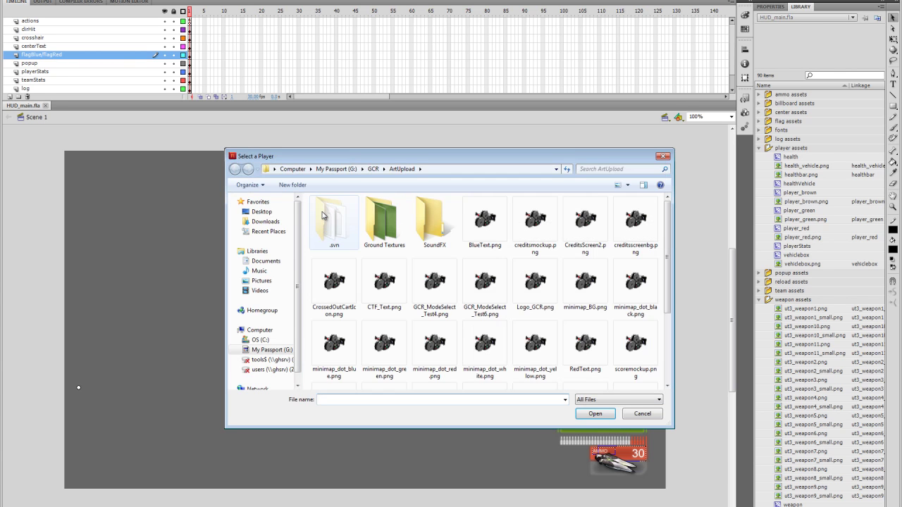
pyautogui.click(259, 340)
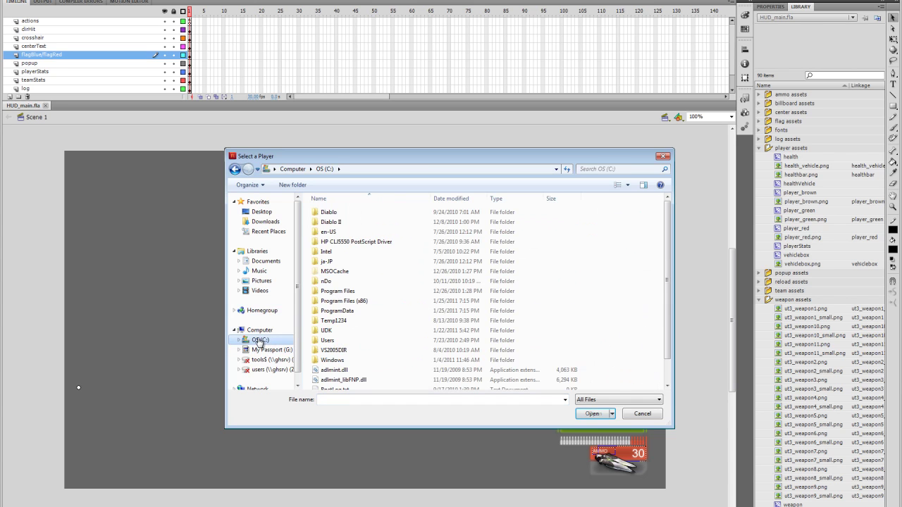
pyautogui.doubleClick(326, 330)
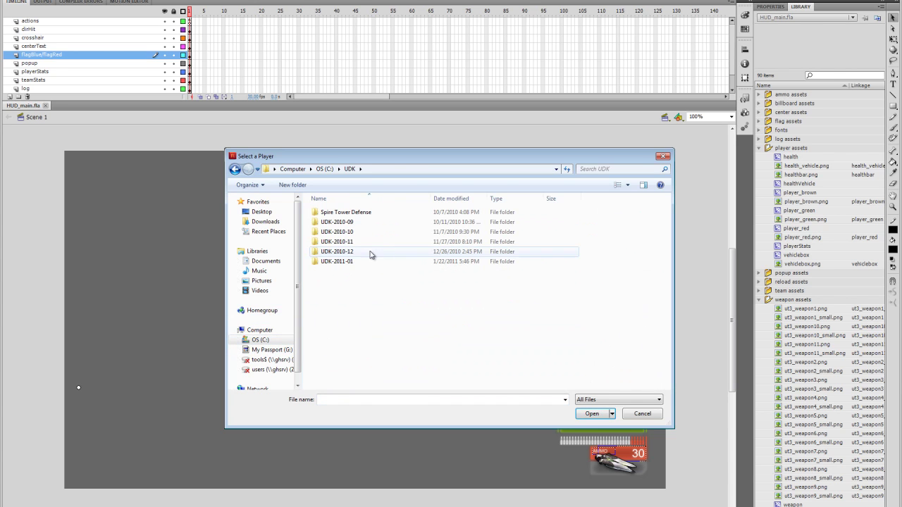
pyautogui.doubleClick(337, 261)
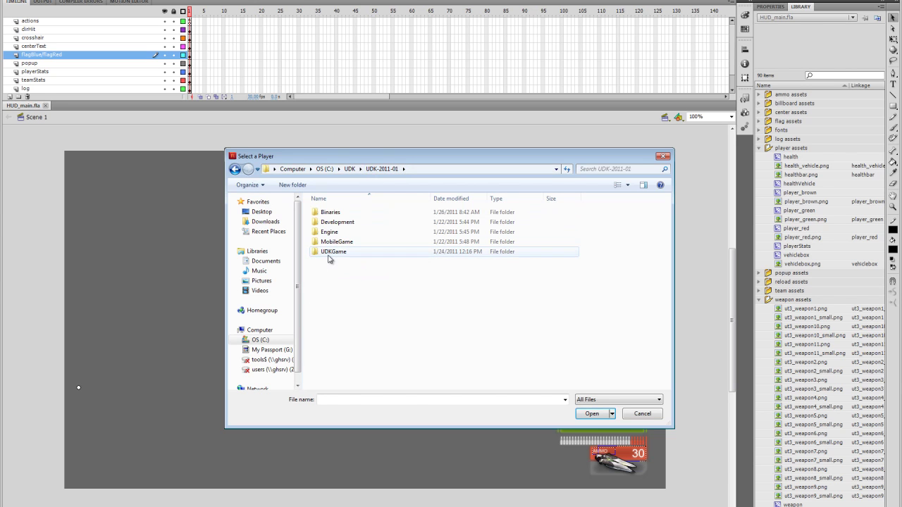
pyautogui.doubleClick(328, 212)
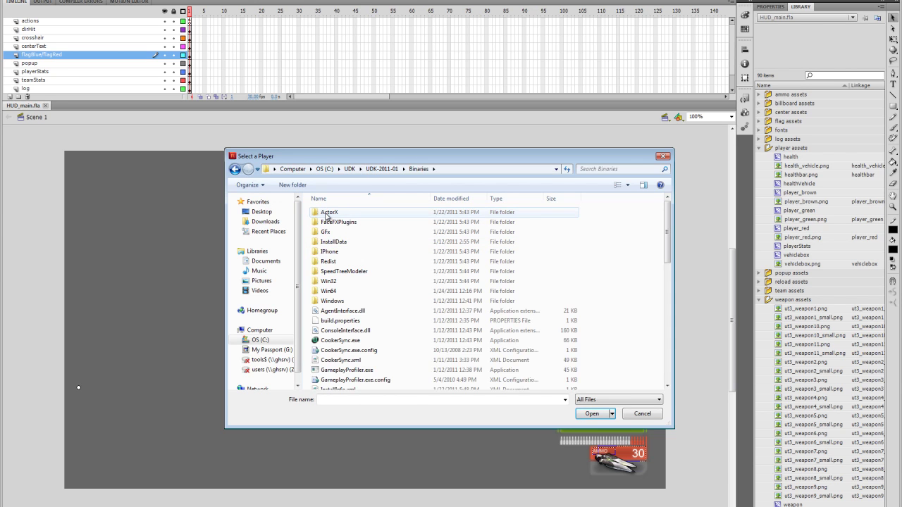
pyautogui.click(319, 236)
pyautogui.doubleClick(319, 236)
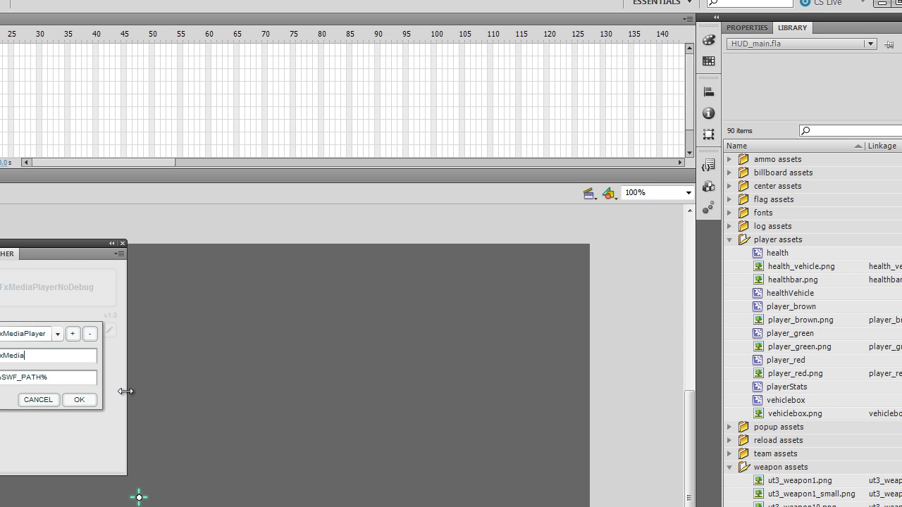
pyautogui.click(38, 400)
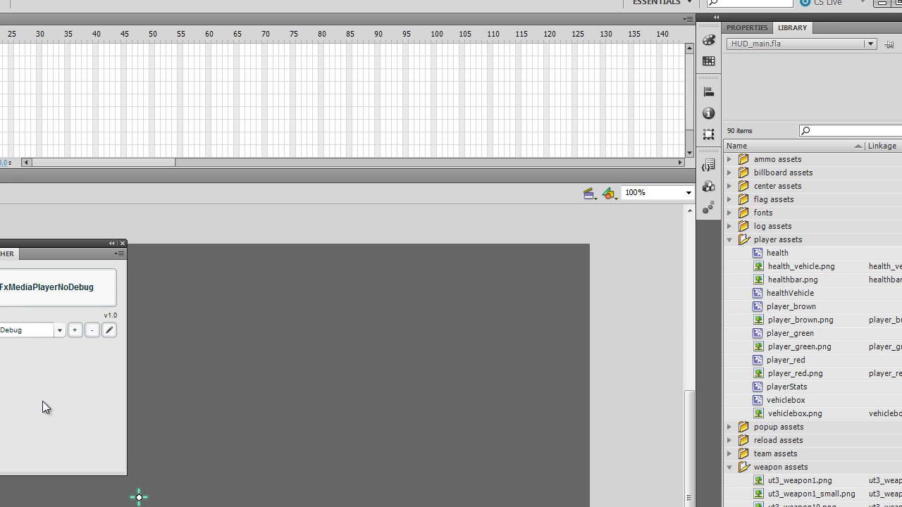
# - Select the FxMediaPlayer profile in the Scaleform Launcher for testing, in place of FxMediaPlayerNoDebug
pyautogui.click(59, 332)
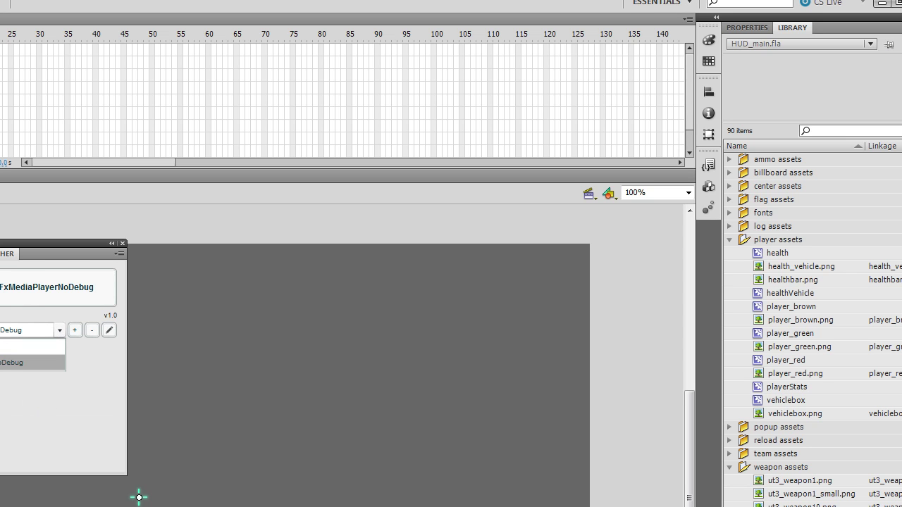
pyautogui.click(33, 346)
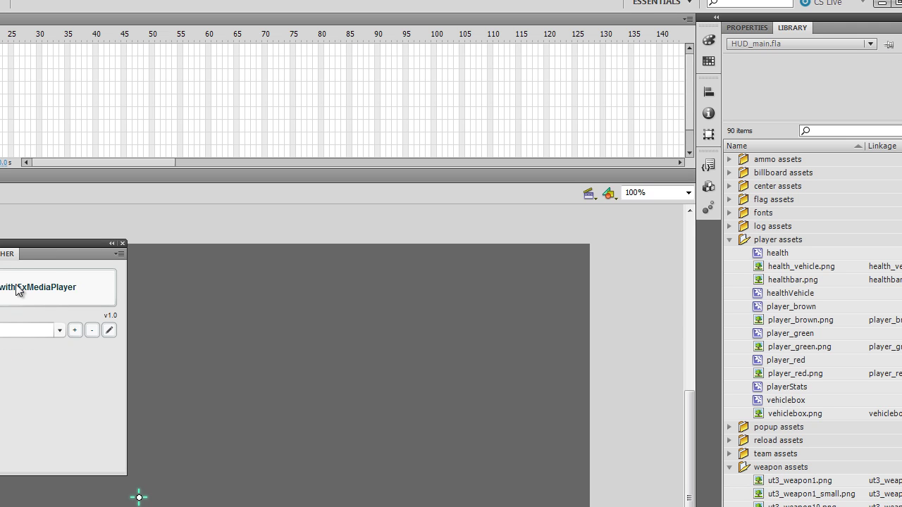
pyautogui.click(59, 330)
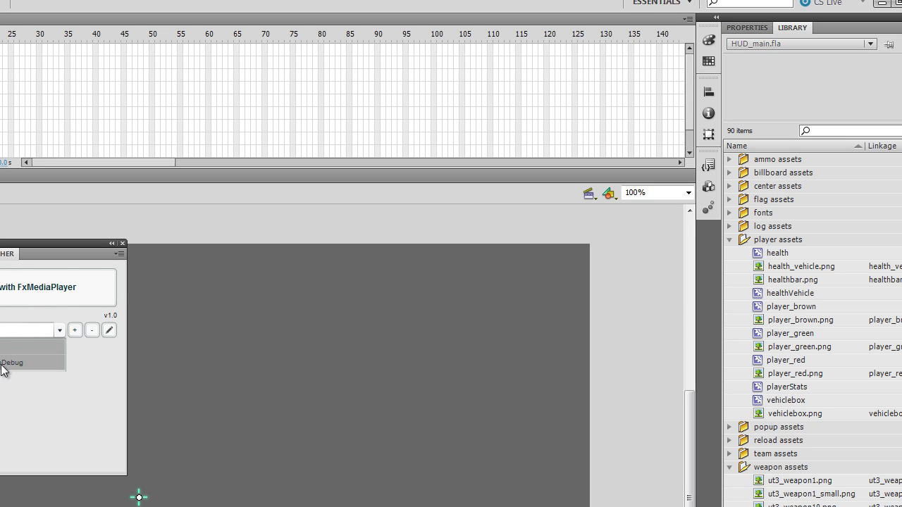
pyautogui.click(19, 318)
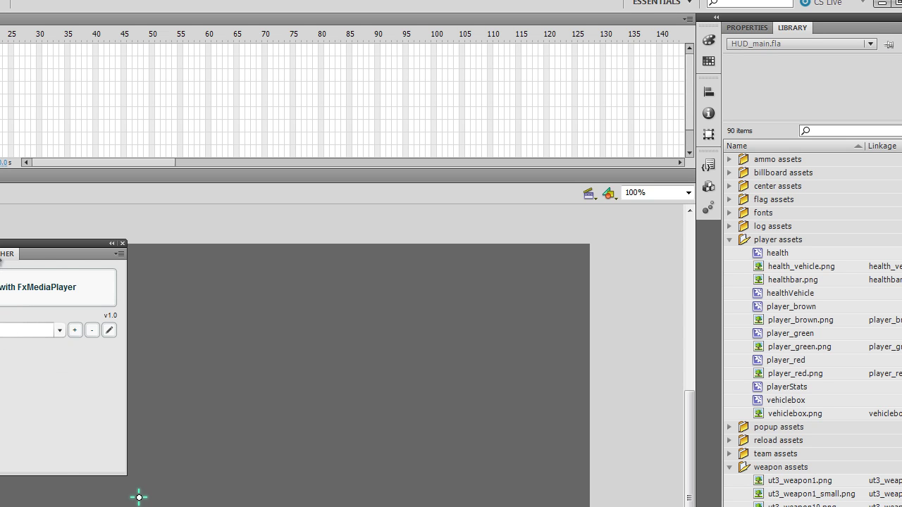
# - Dock the Scaleform Launcher panel beside Properties and Library, and keep its FXMediaPlayer profile selected
pyautogui.click(67, 253)
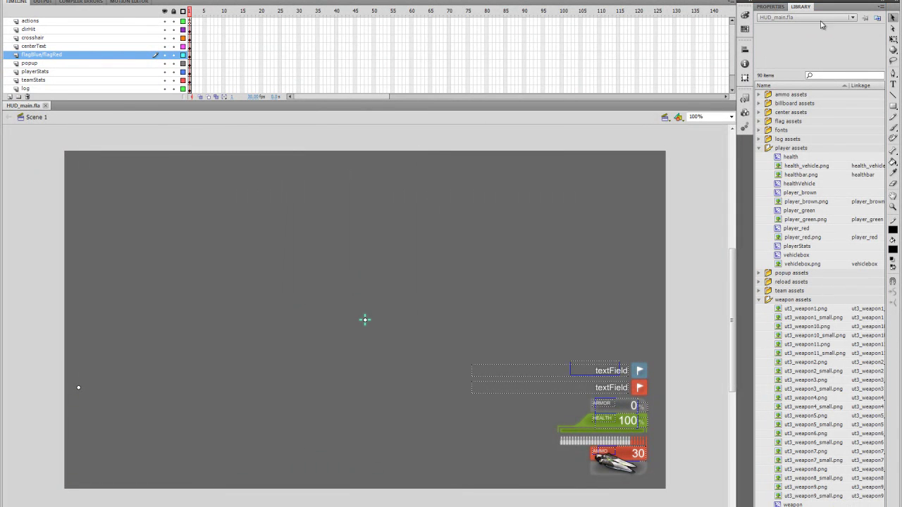
pyautogui.moveTo(618, 149); pyautogui.dragTo(837, 12)
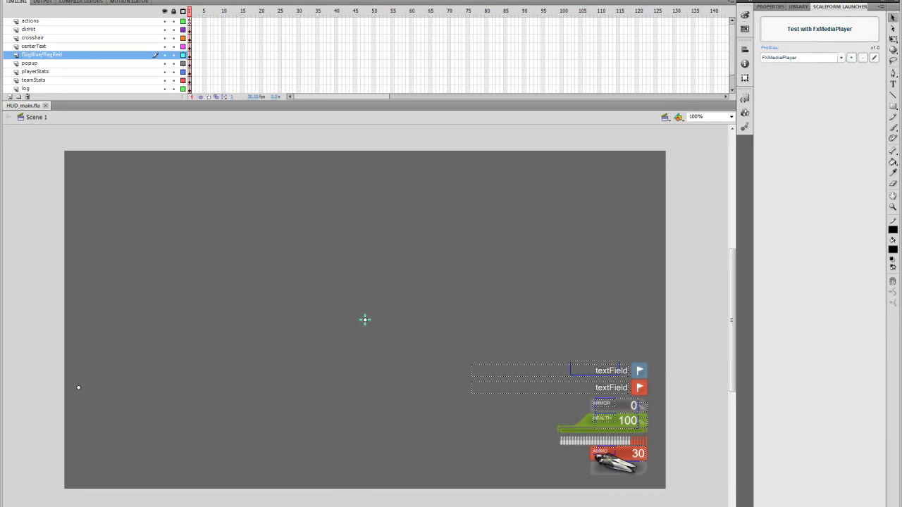
pyautogui.click(801, 7)
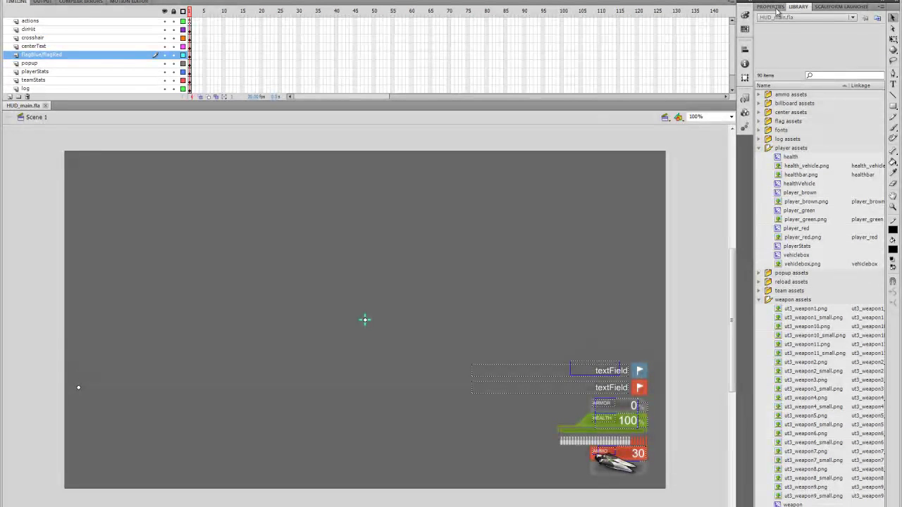
pyautogui.click(776, 7)
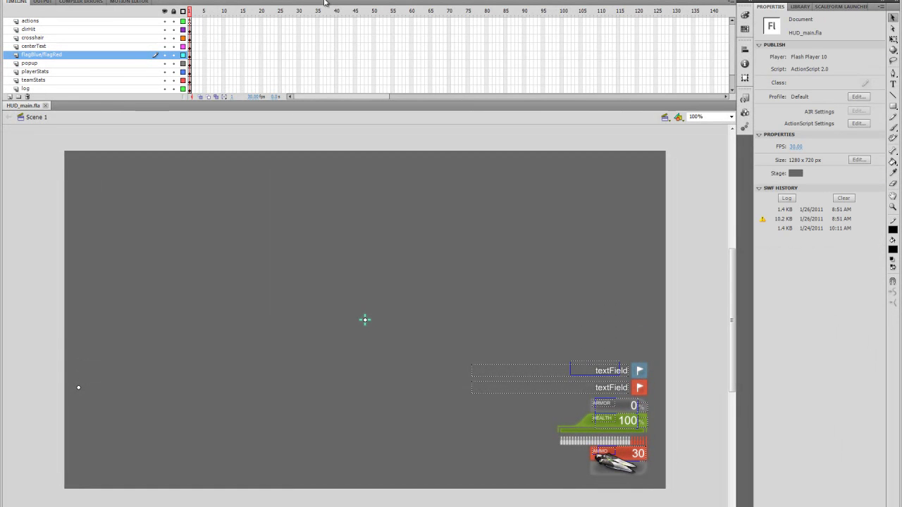
pyautogui.click(830, 7)
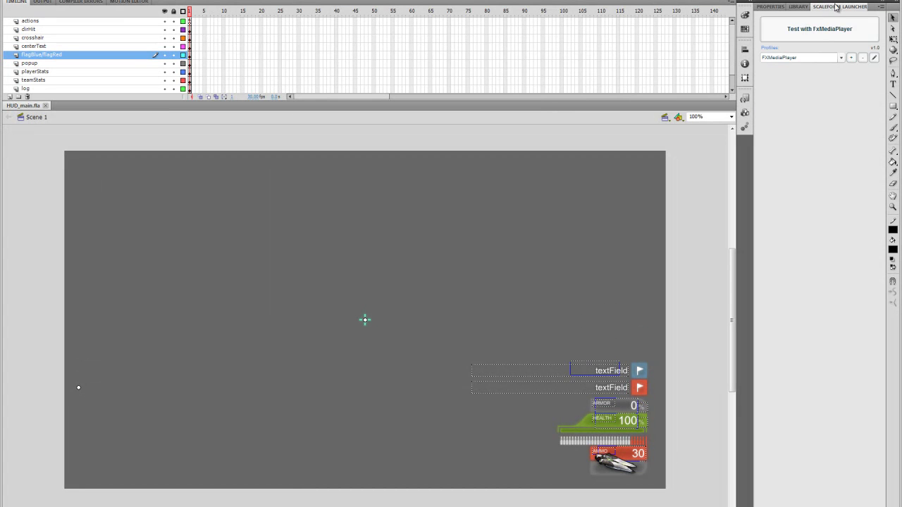
pyautogui.click(840, 58)
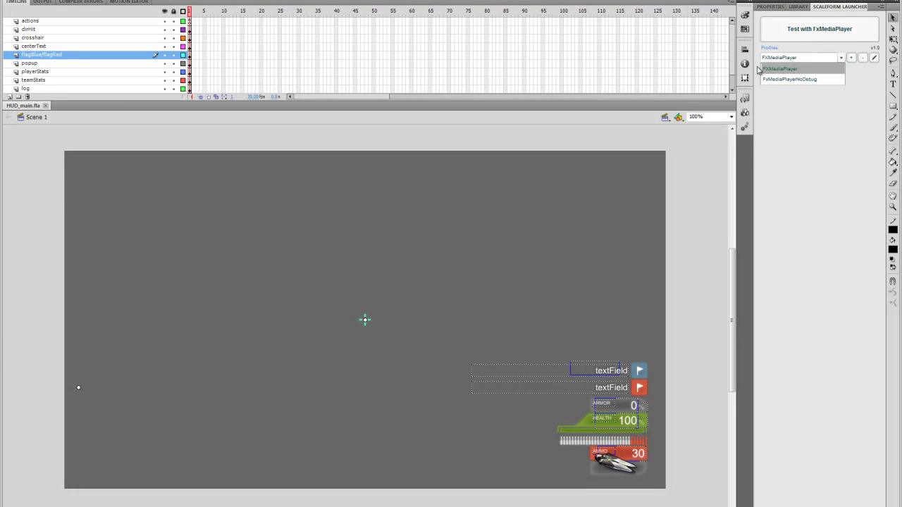
pyautogui.click(799, 70)
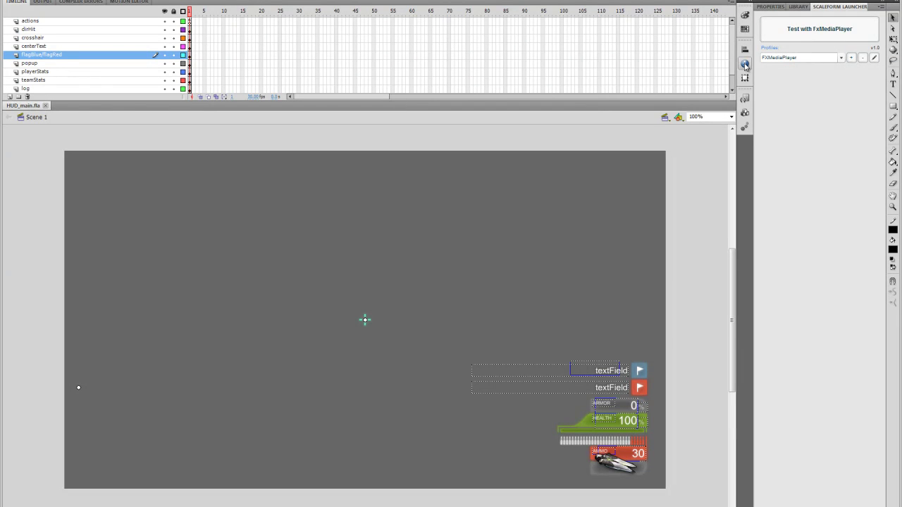
pyautogui.click(851, 58)
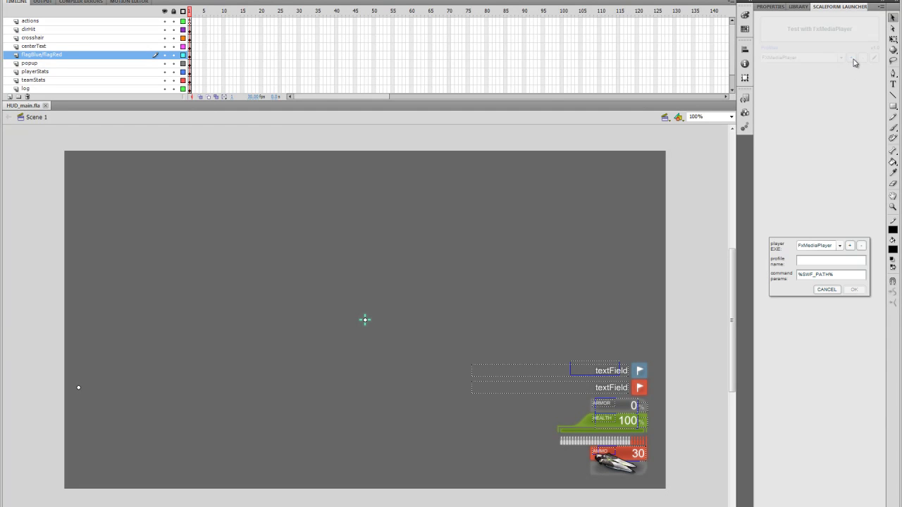
pyautogui.click(850, 246)
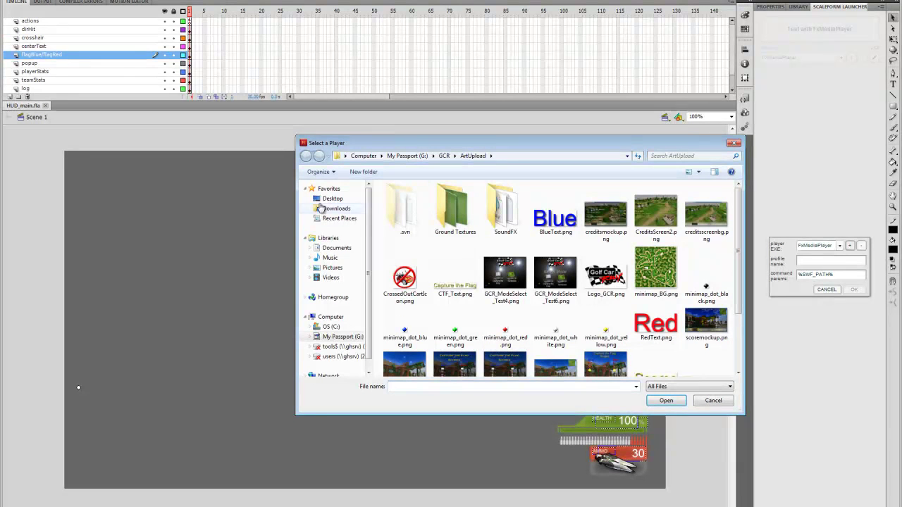
pyautogui.click(734, 144)
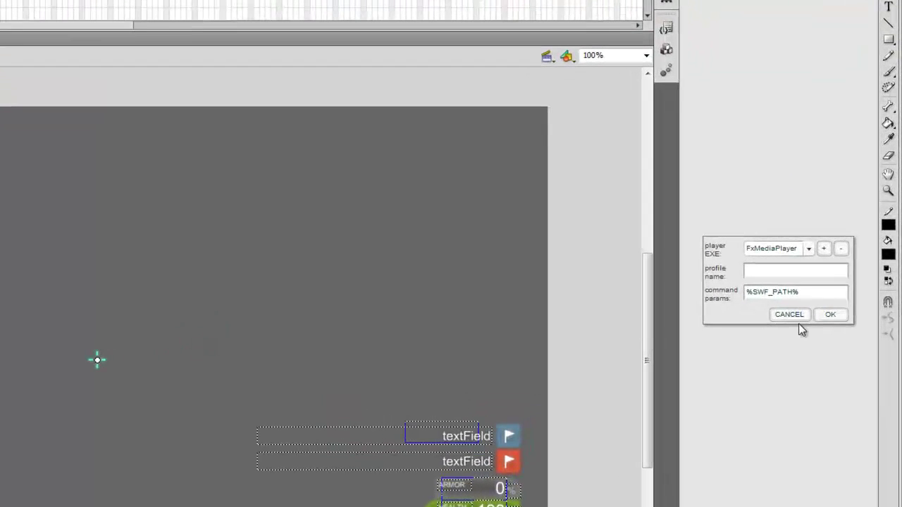
pyautogui.click(789, 315)
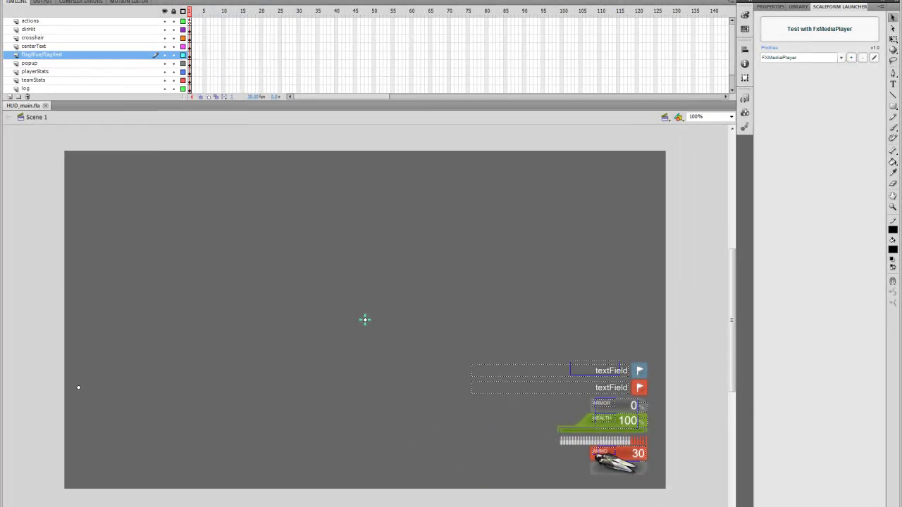
# - Open the ActionScript 2.0 Settings from the ActionScript category of the Flash preferences
pyautogui.hotkey('alt', 'f')
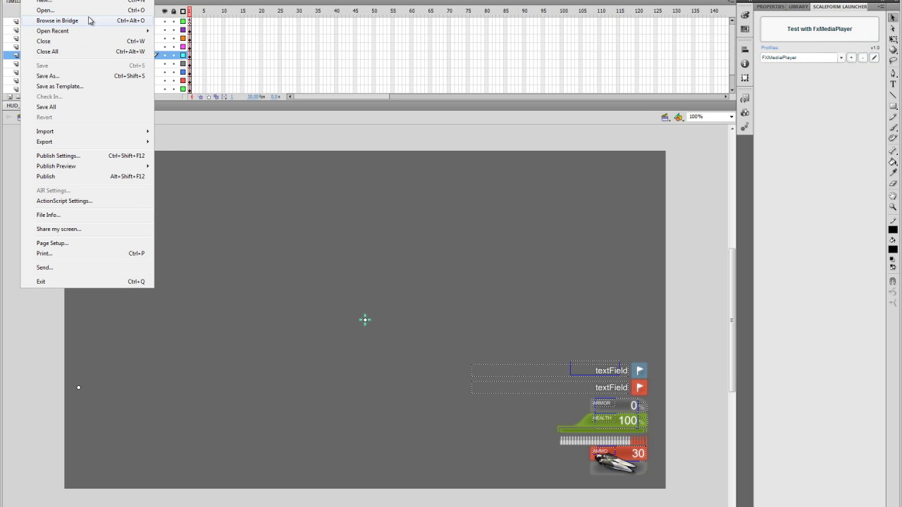
pyautogui.press('Right')
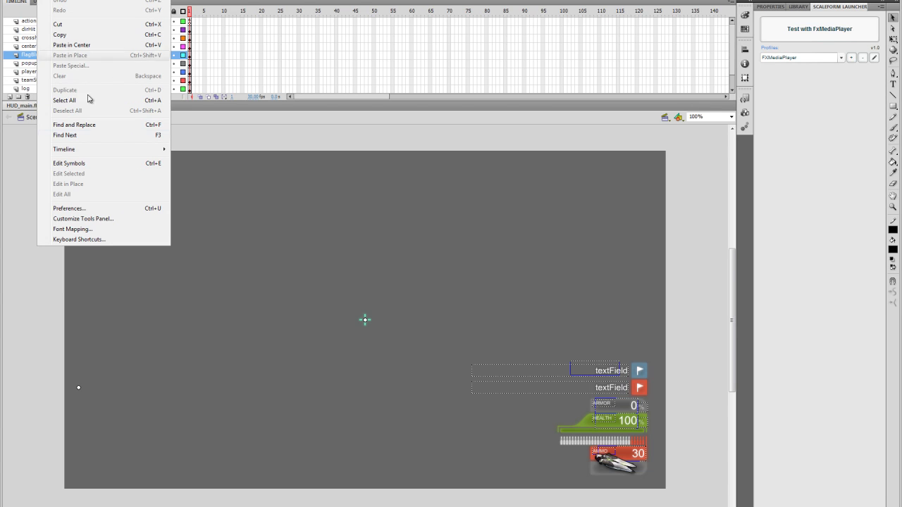
pyautogui.click(68, 209)
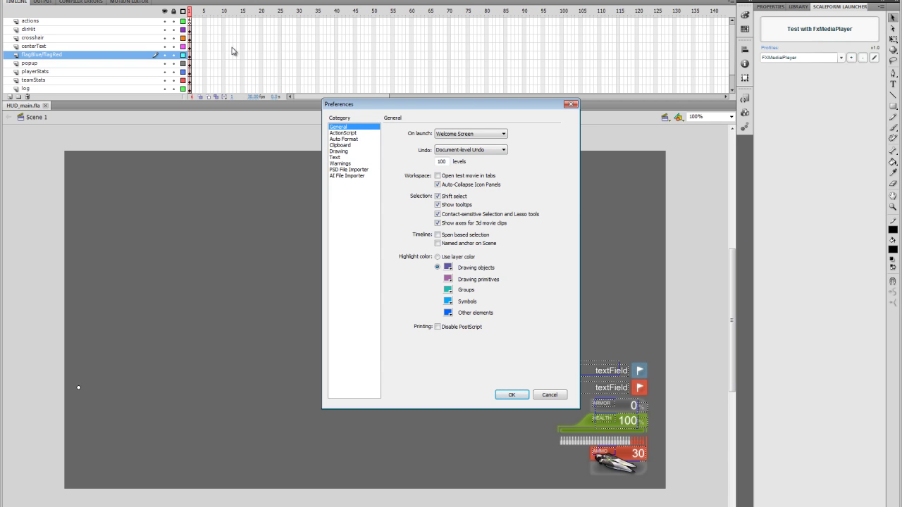
pyautogui.click(355, 133)
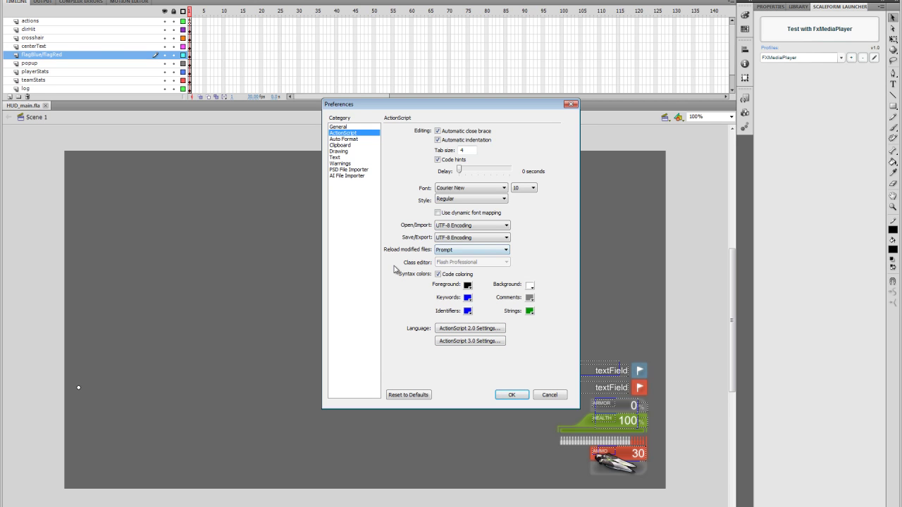
pyautogui.click(461, 329)
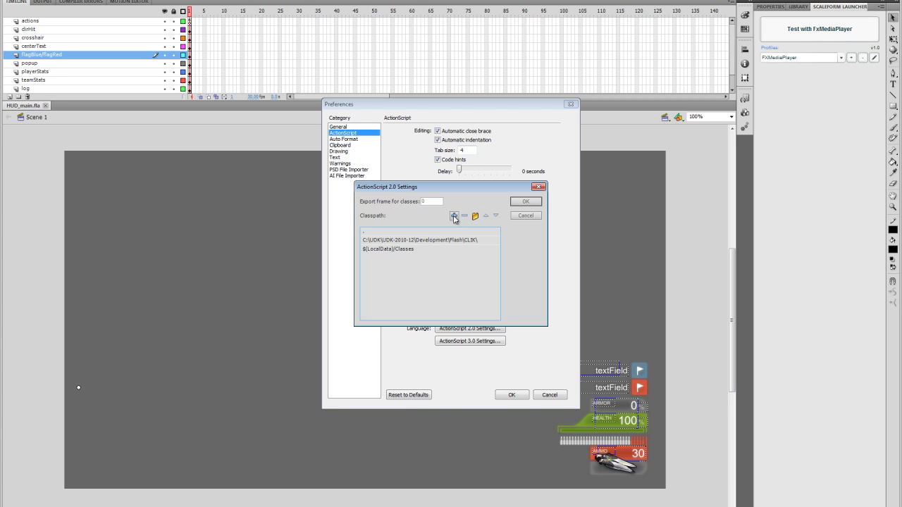
# - Add the folder C:\UDK\UDK-2011-01\Development\Flash\CLIK to the ActionScript 2.0 classpath by browsing for it
pyautogui.click(476, 217)
pyautogui.moveTo(476, 188); pyautogui.dragTo(619, 160)
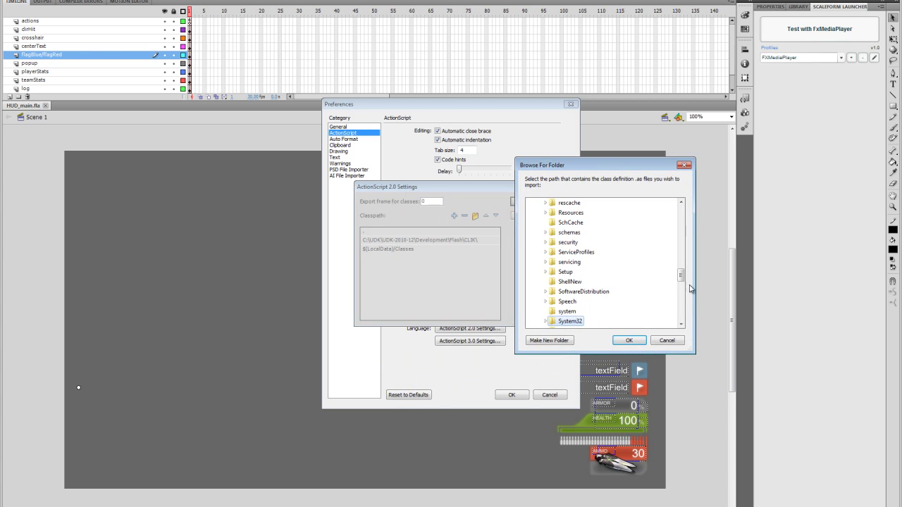
pyautogui.scroll(10, 668, 270)
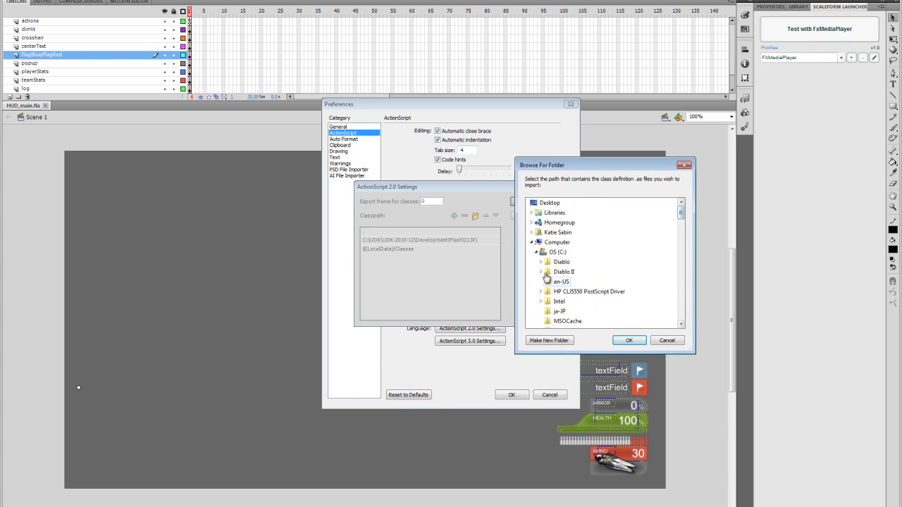
pyautogui.scroll(-3, 549, 289)
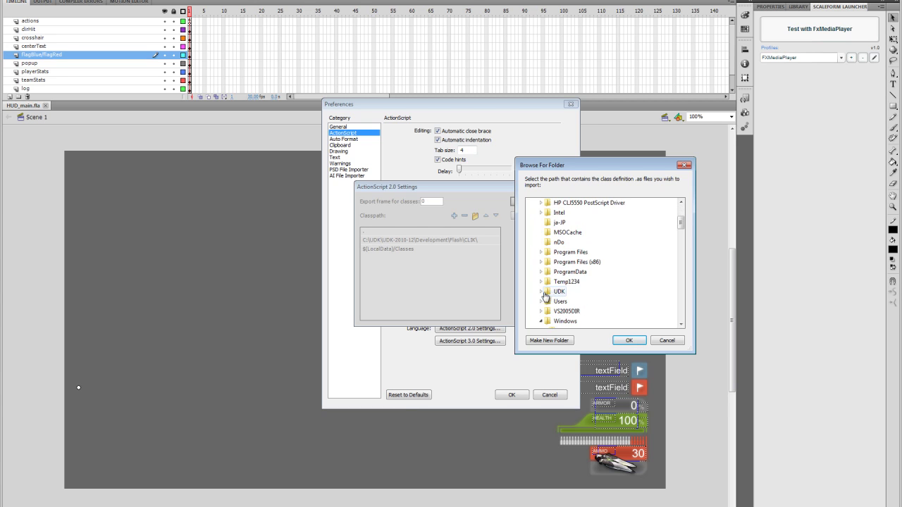
pyautogui.doubleClick(550, 294)
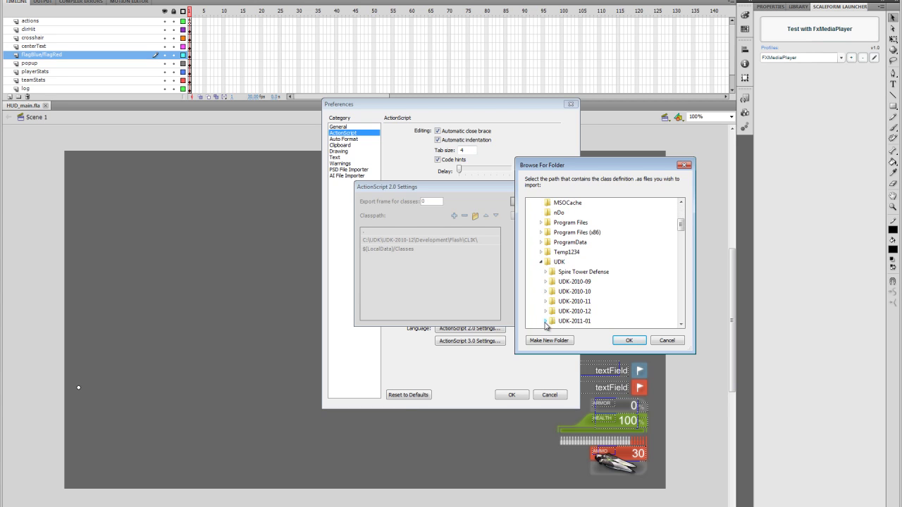
pyautogui.click(547, 321)
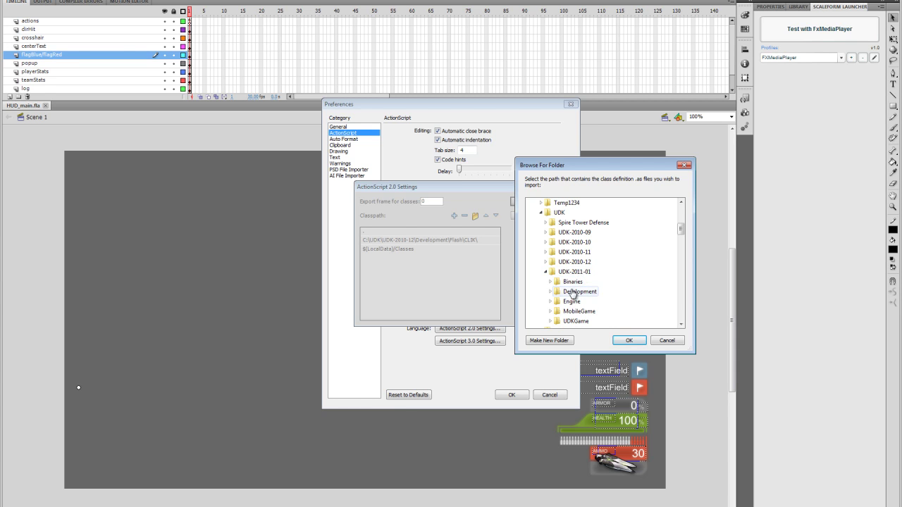
pyautogui.doubleClick(557, 295)
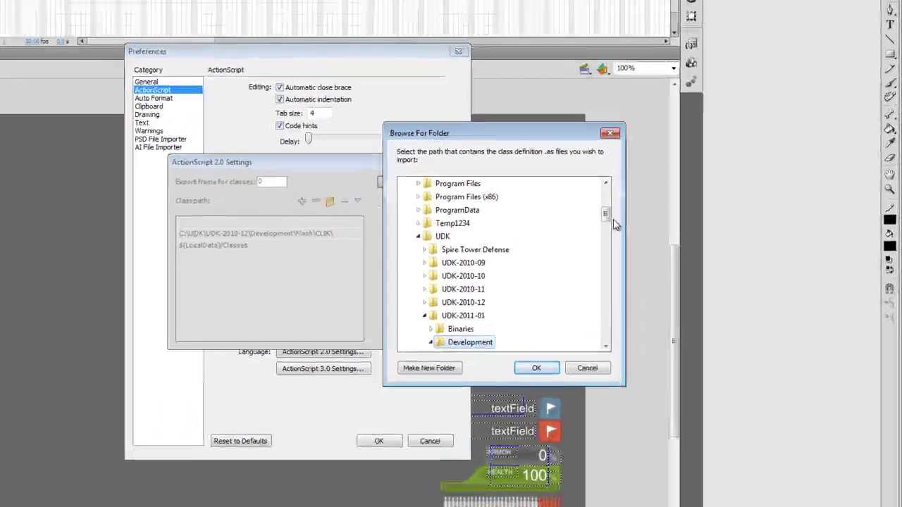
pyautogui.moveTo(681, 225); pyautogui.dragTo(680, 236)
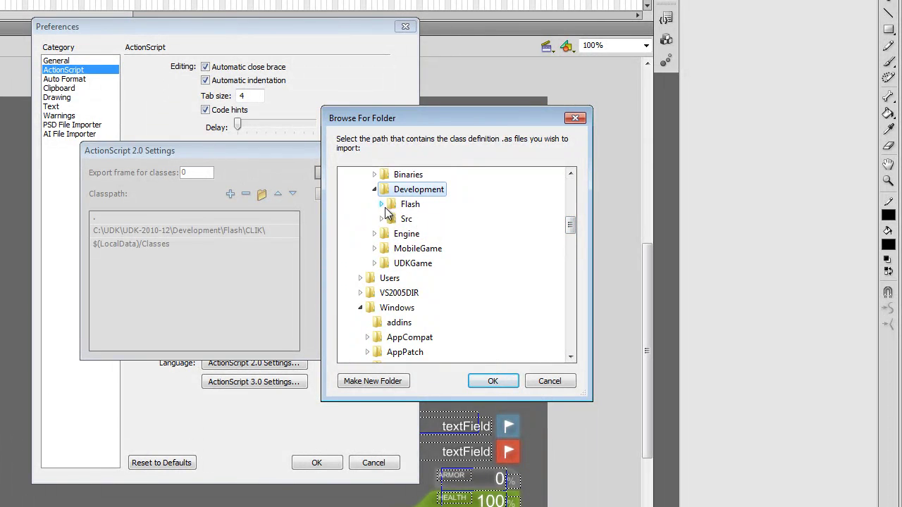
pyautogui.click(381, 204)
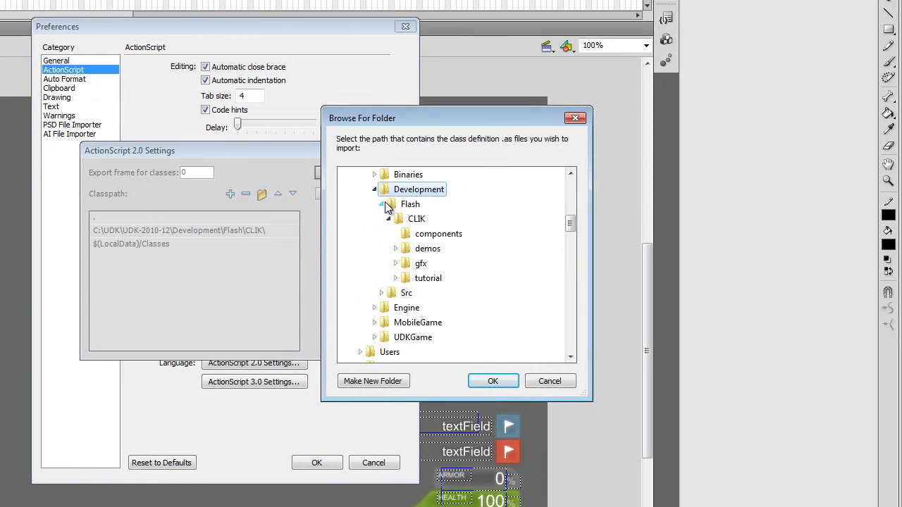
pyautogui.click(415, 219)
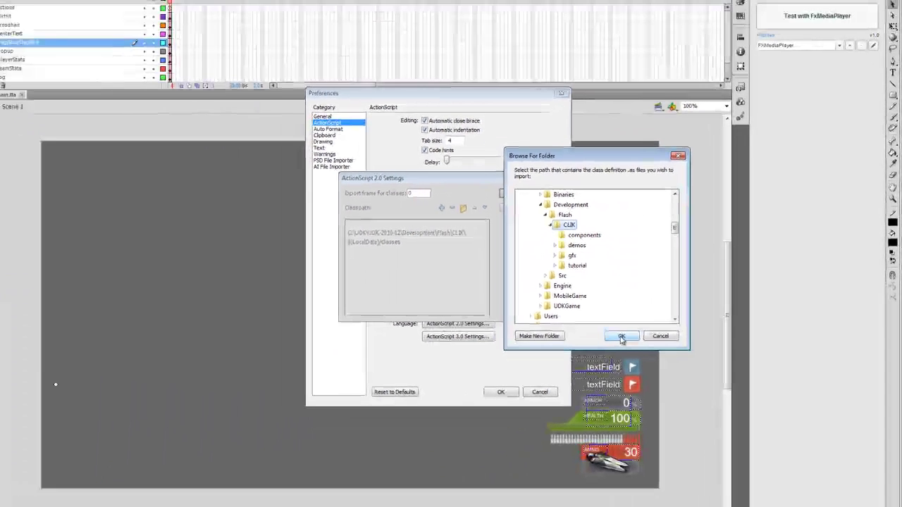
pyautogui.click(530, 368)
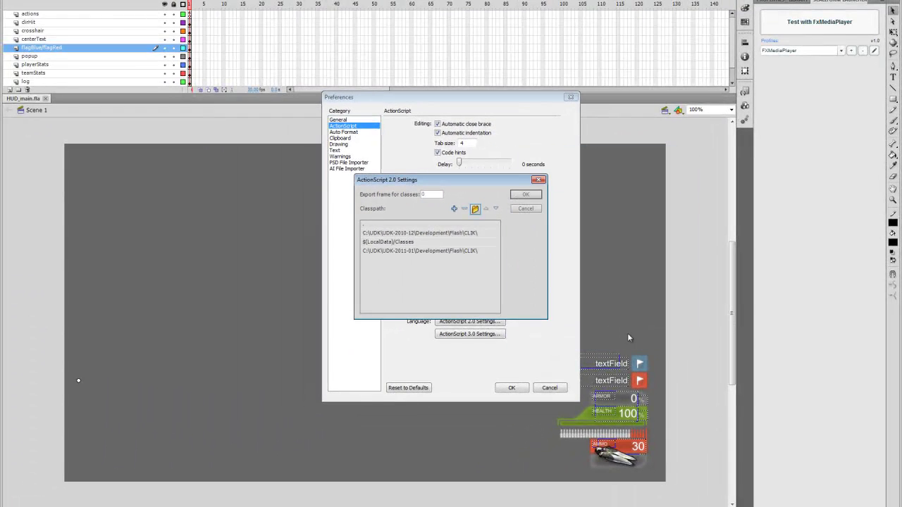
# - Move the UDK-2011-01 CLIK classpath above the UDK-2010-12 one, and accept the ActionScript 2.0 settings and the preferences
pyautogui.click(407, 252)
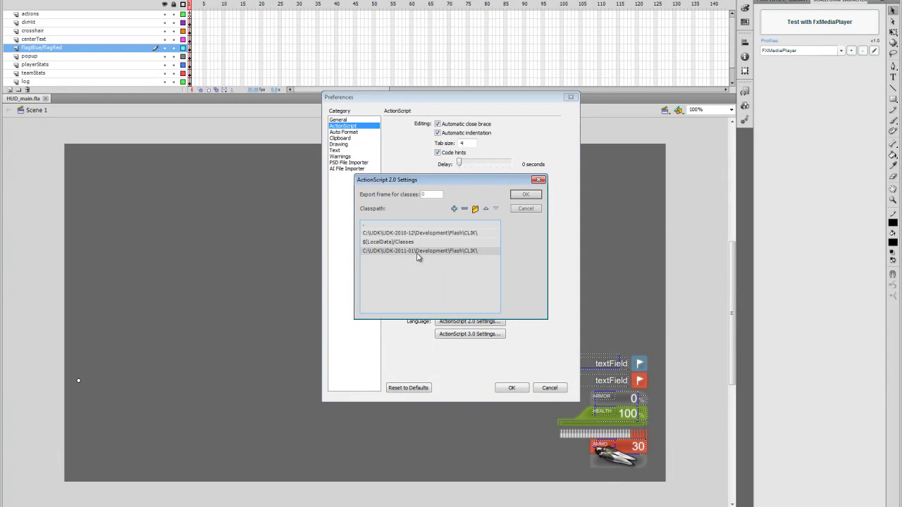
pyautogui.click(487, 211)
pyautogui.click(486, 209)
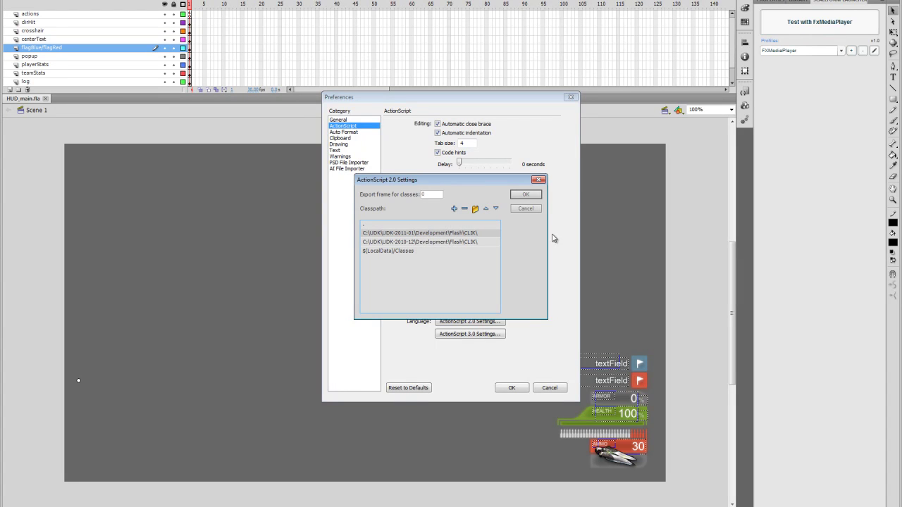
pyautogui.click(528, 196)
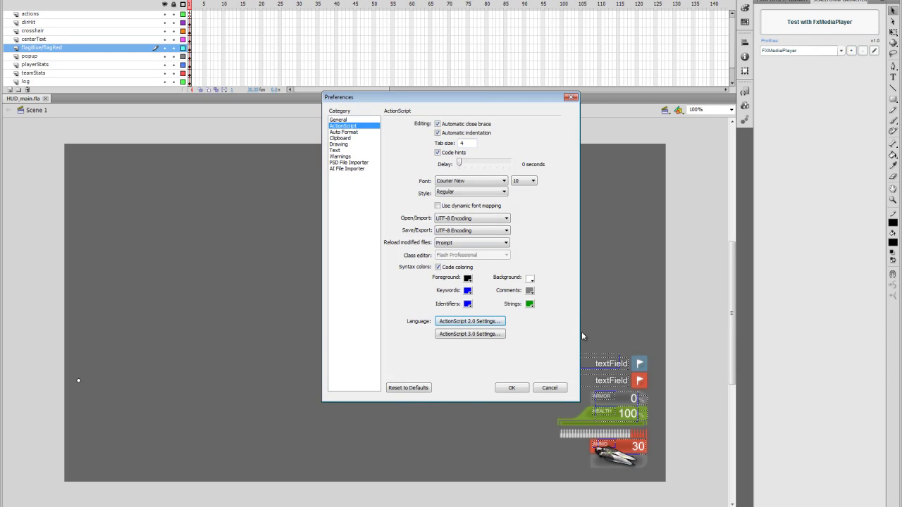
pyautogui.click(511, 387)
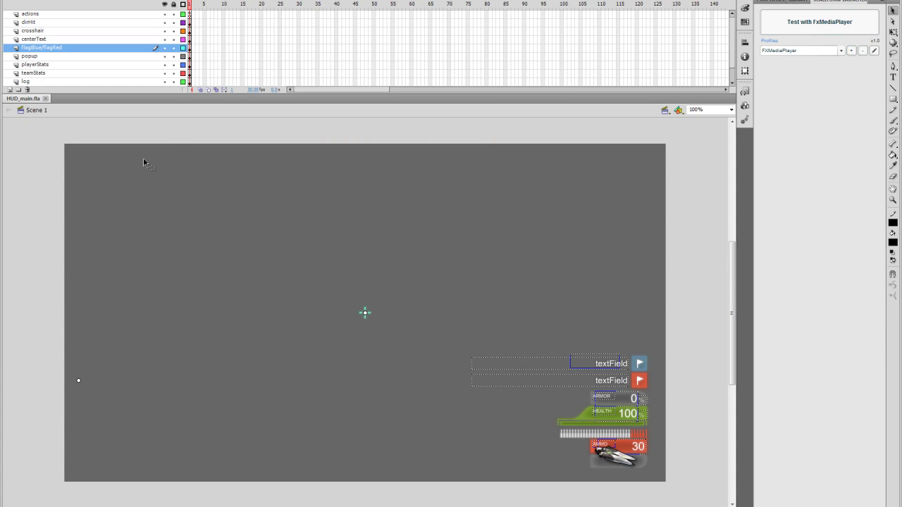